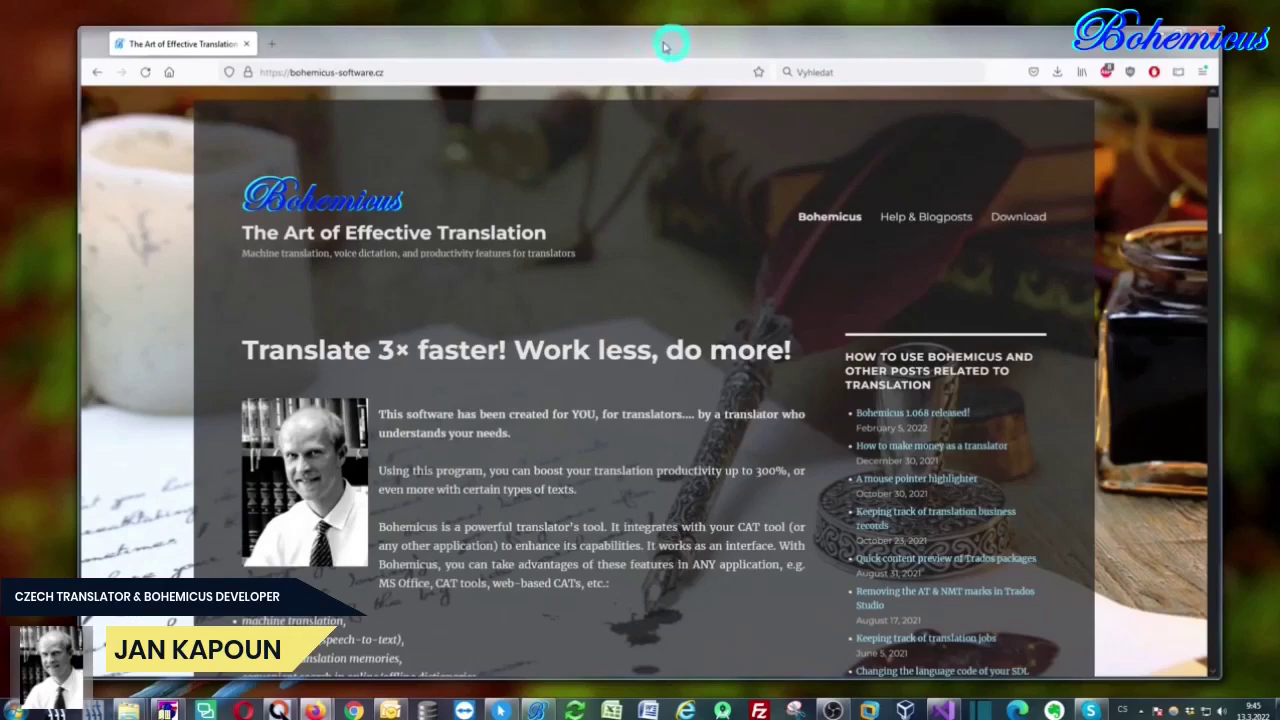
Open the DeepL Translator at deepl.com in a new Firefox tab.
click(279, 47)
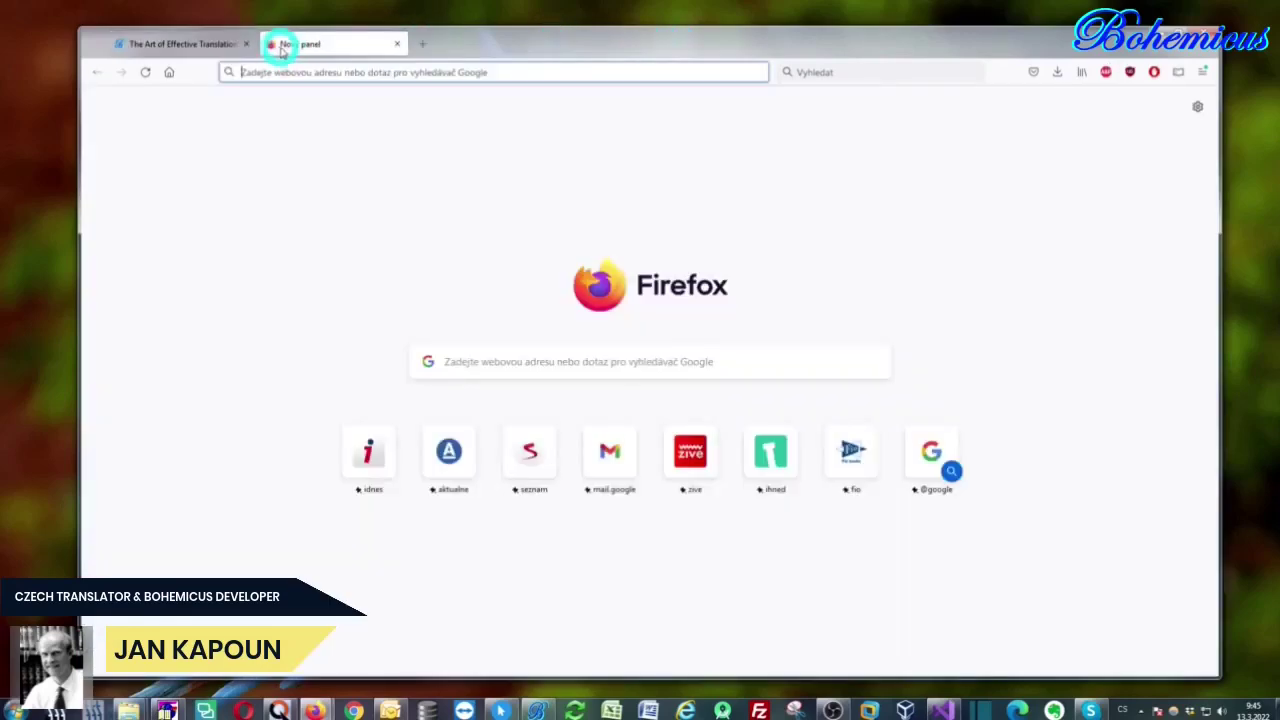
text(deepl.com/)
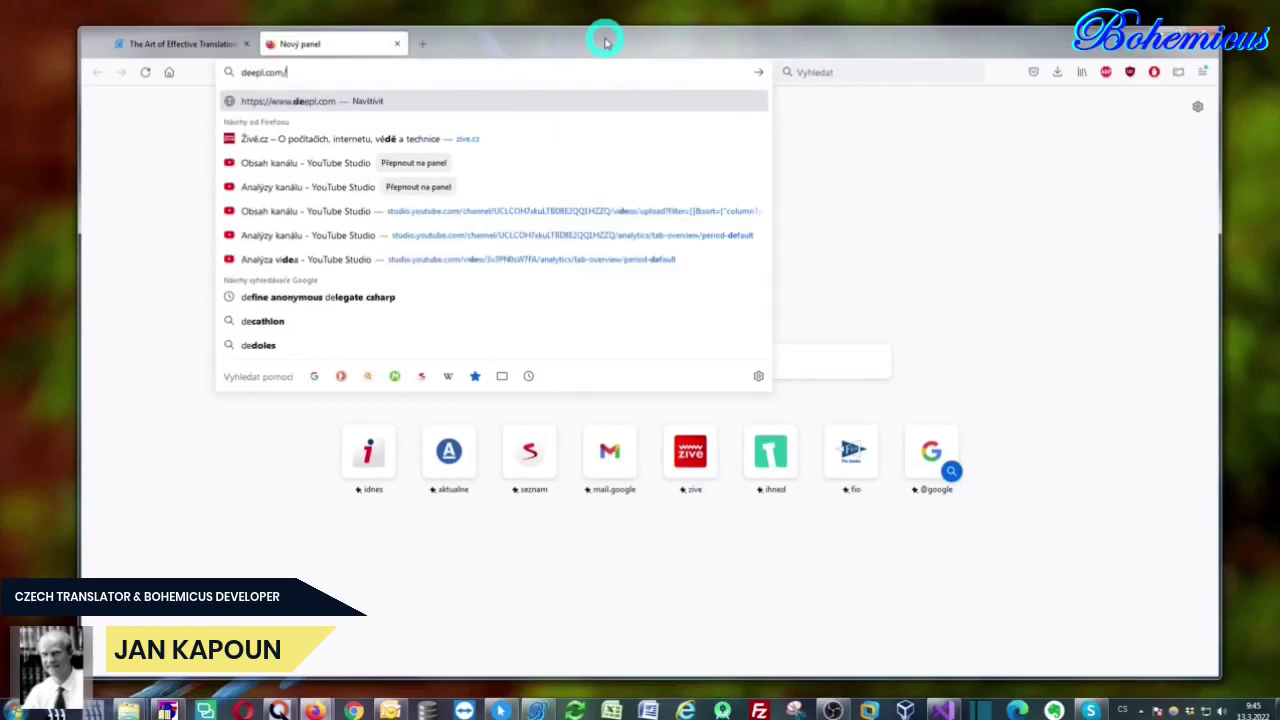
key(Return)
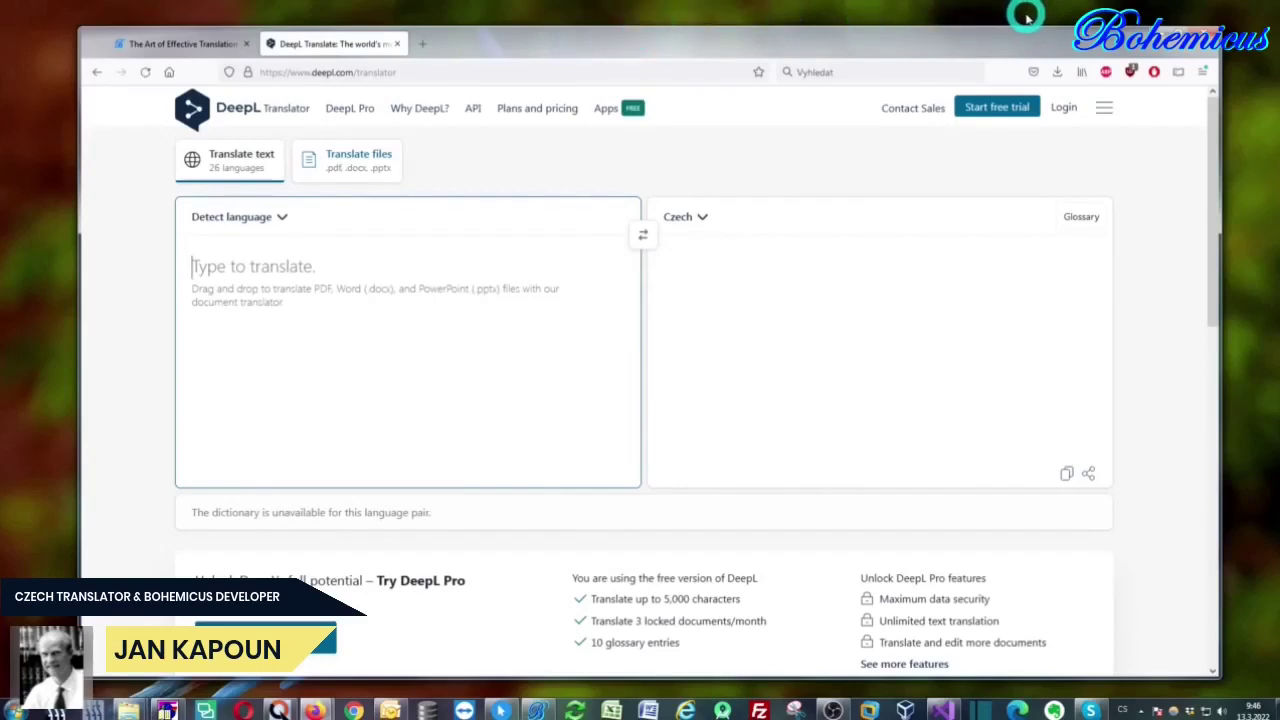
Start DeepL Pro sign-up from the side menu and go to the plan comparison.
click(1105, 108)
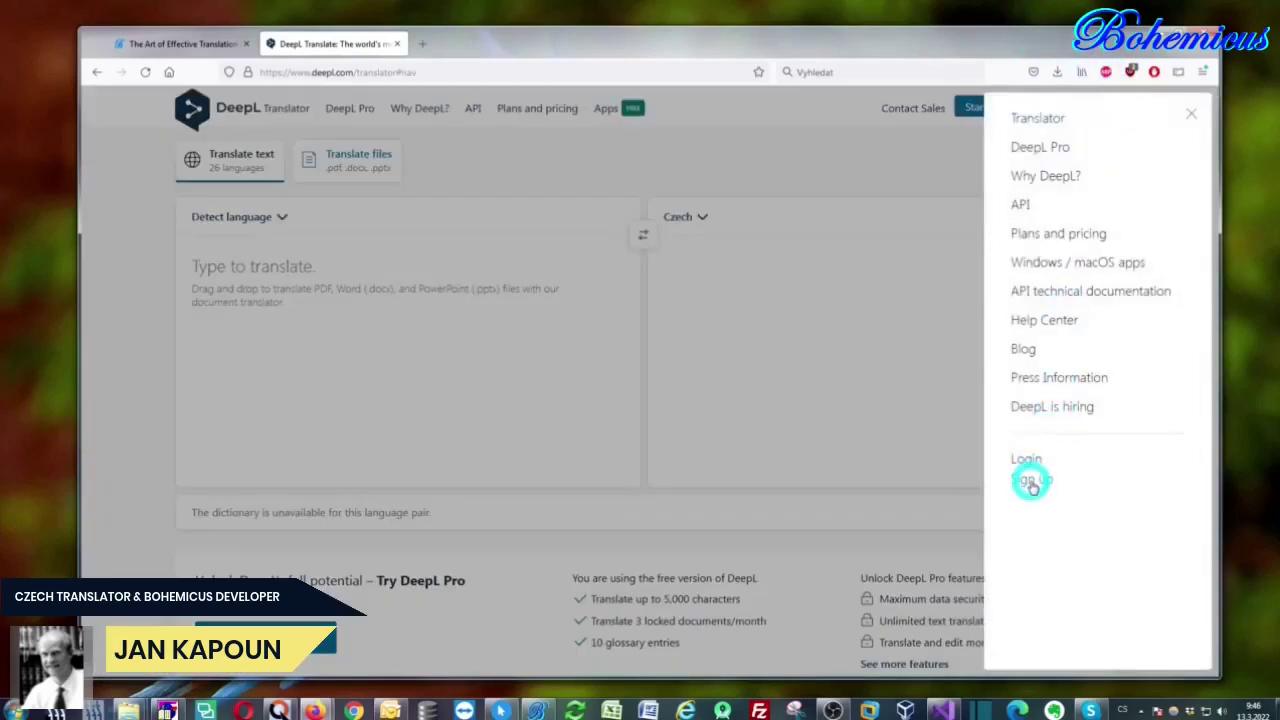
click(1031, 482)
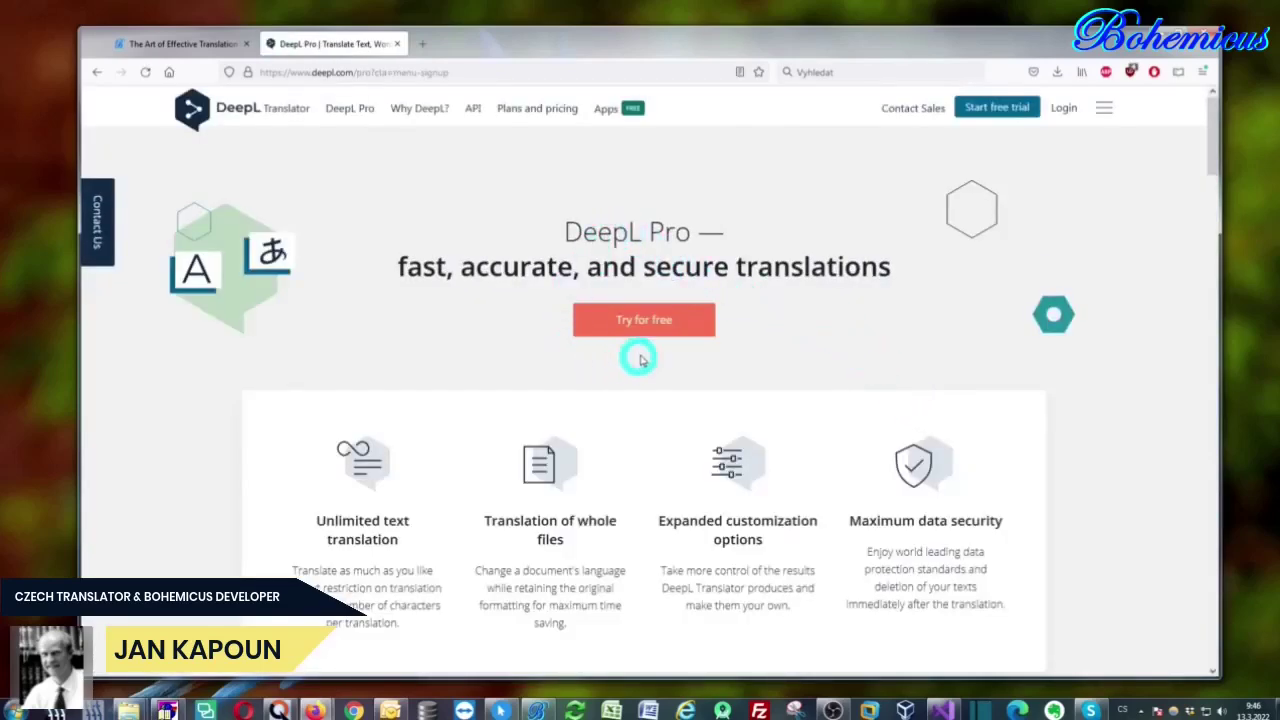
click(645, 325)
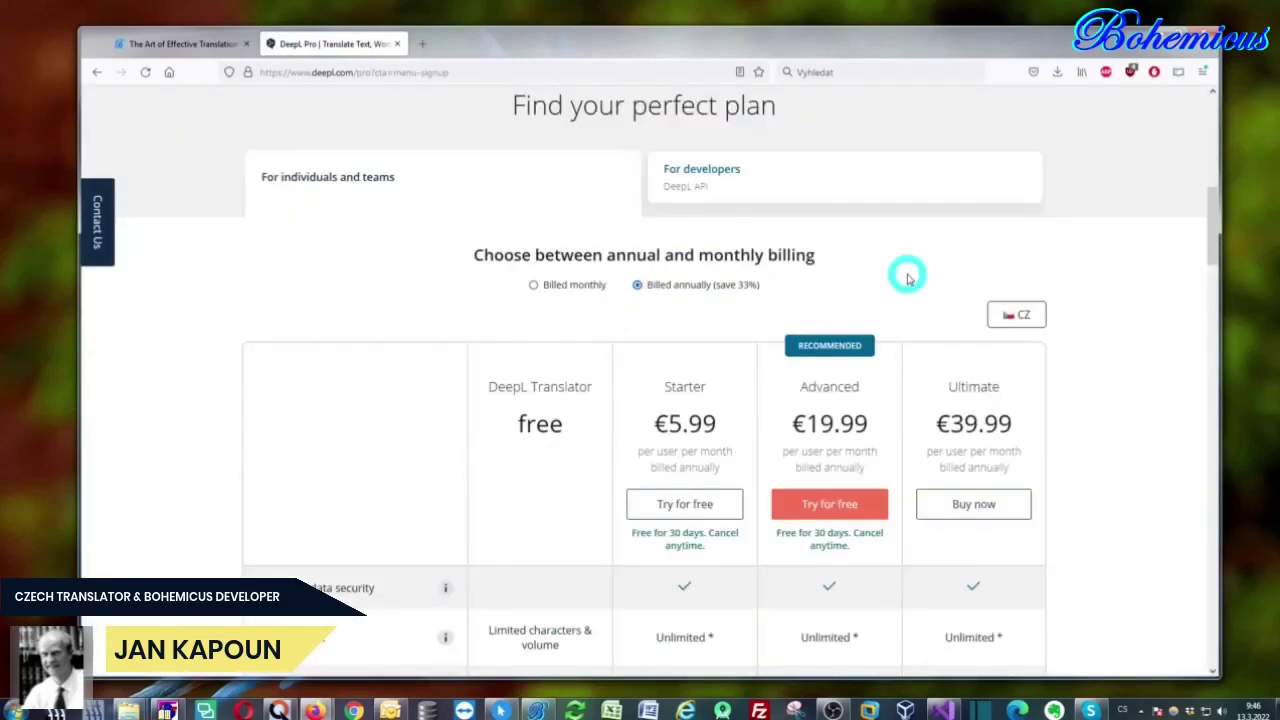
Review the CAT tool integration row in the pricing table across the plans.
scroll(905, 275, down, 3)
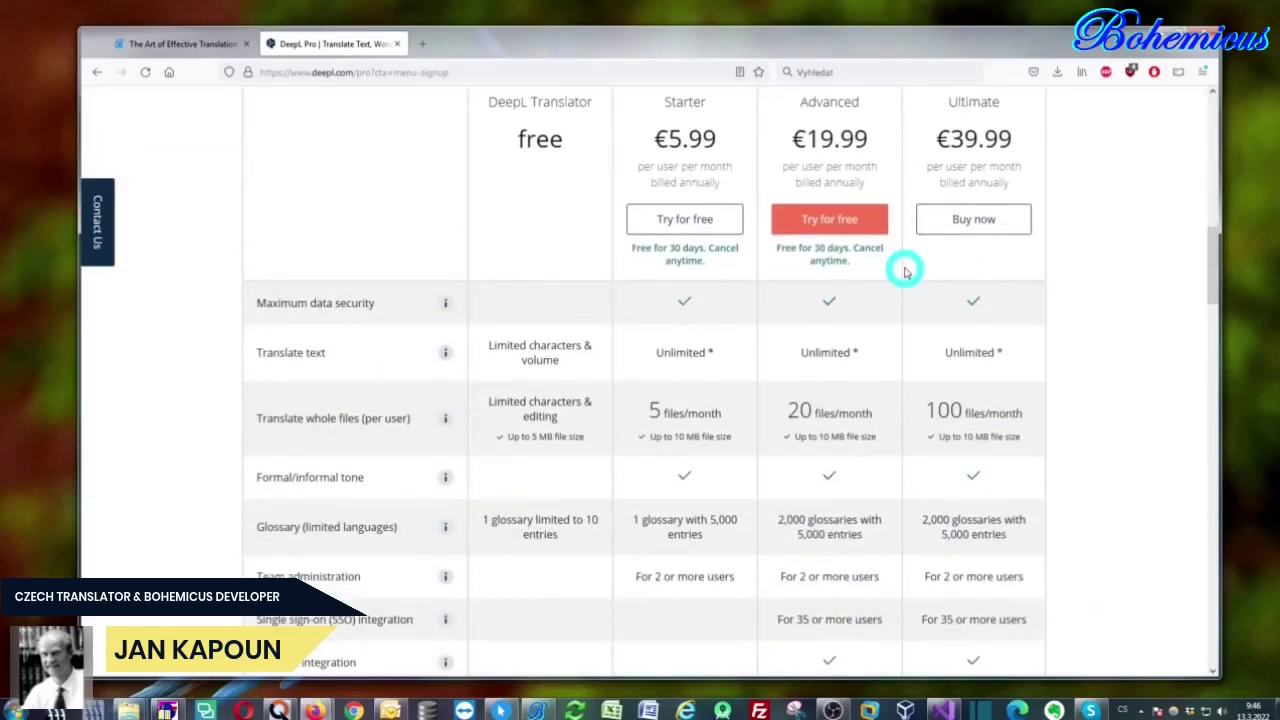
scroll(850, 120, up, 1)
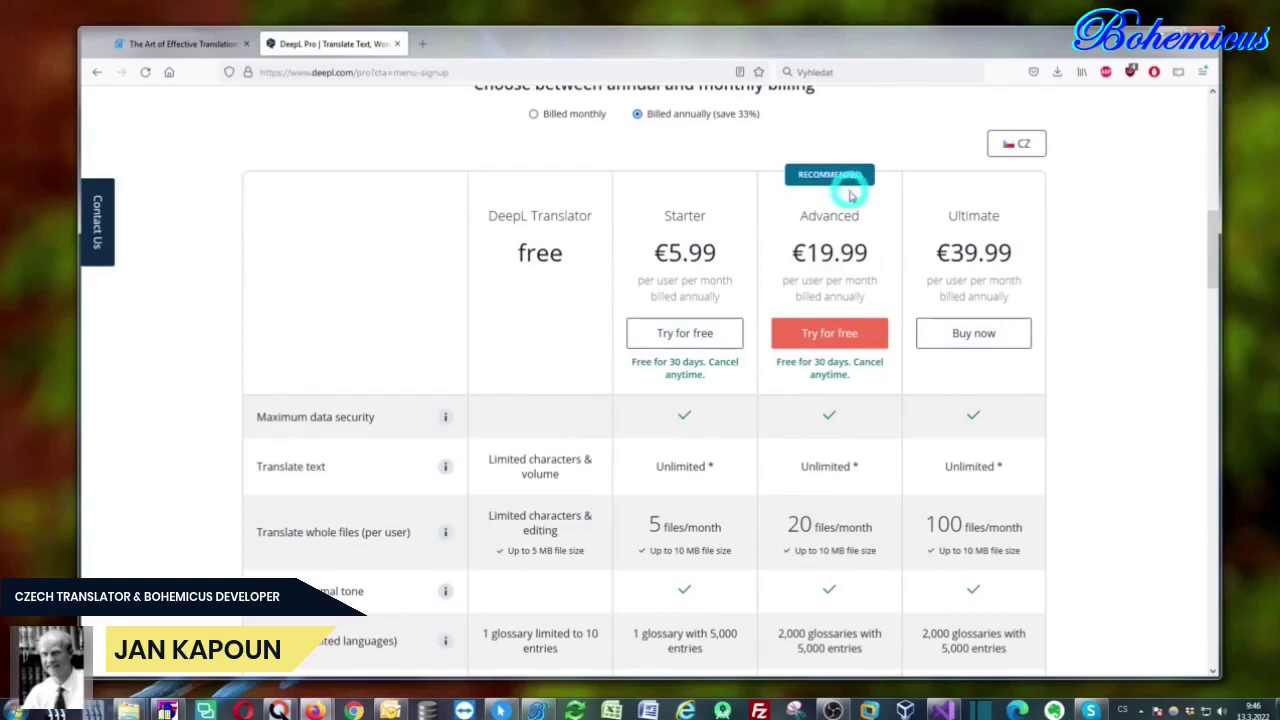
scroll(849, 320, down, 3)
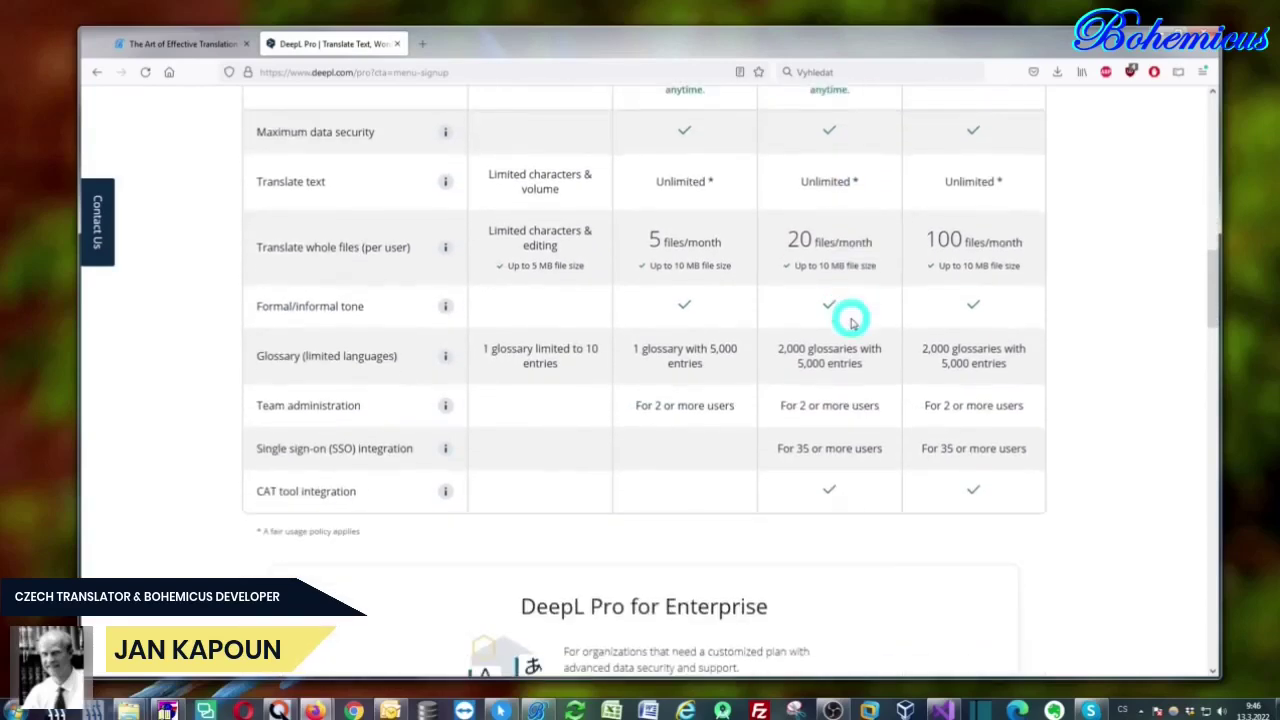
drag(251, 491, 354, 493)
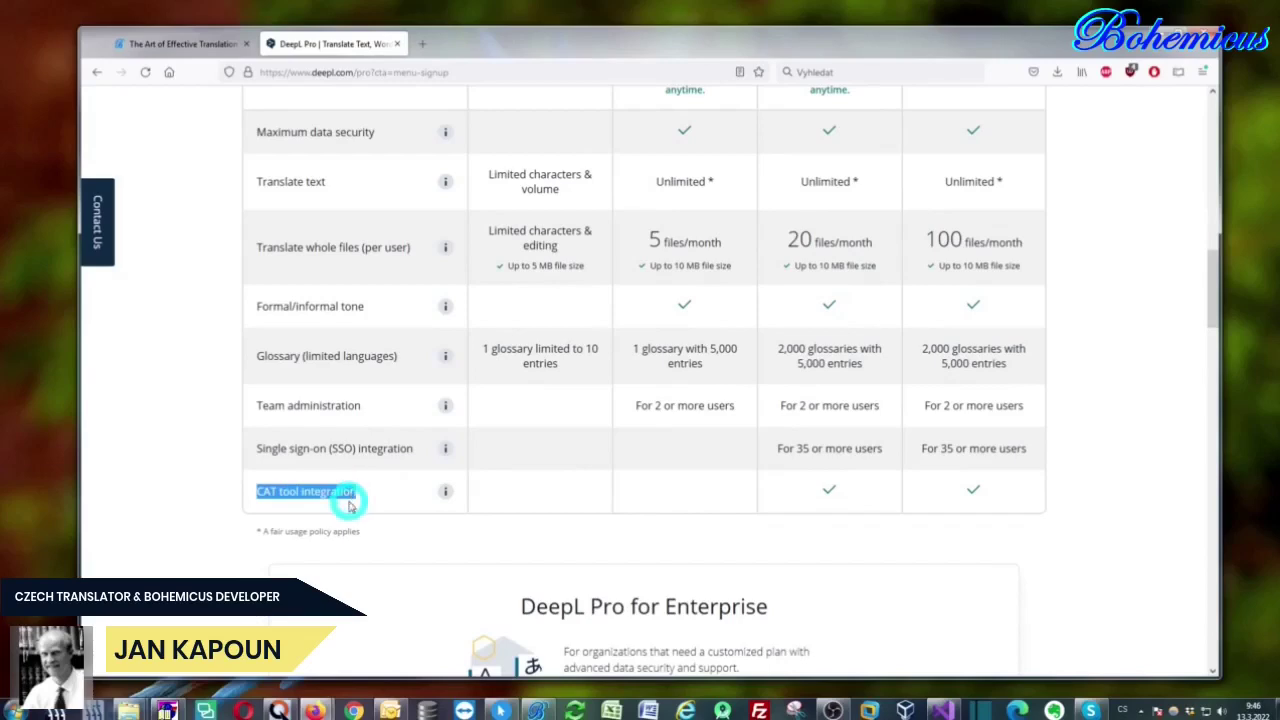
click(303, 492)
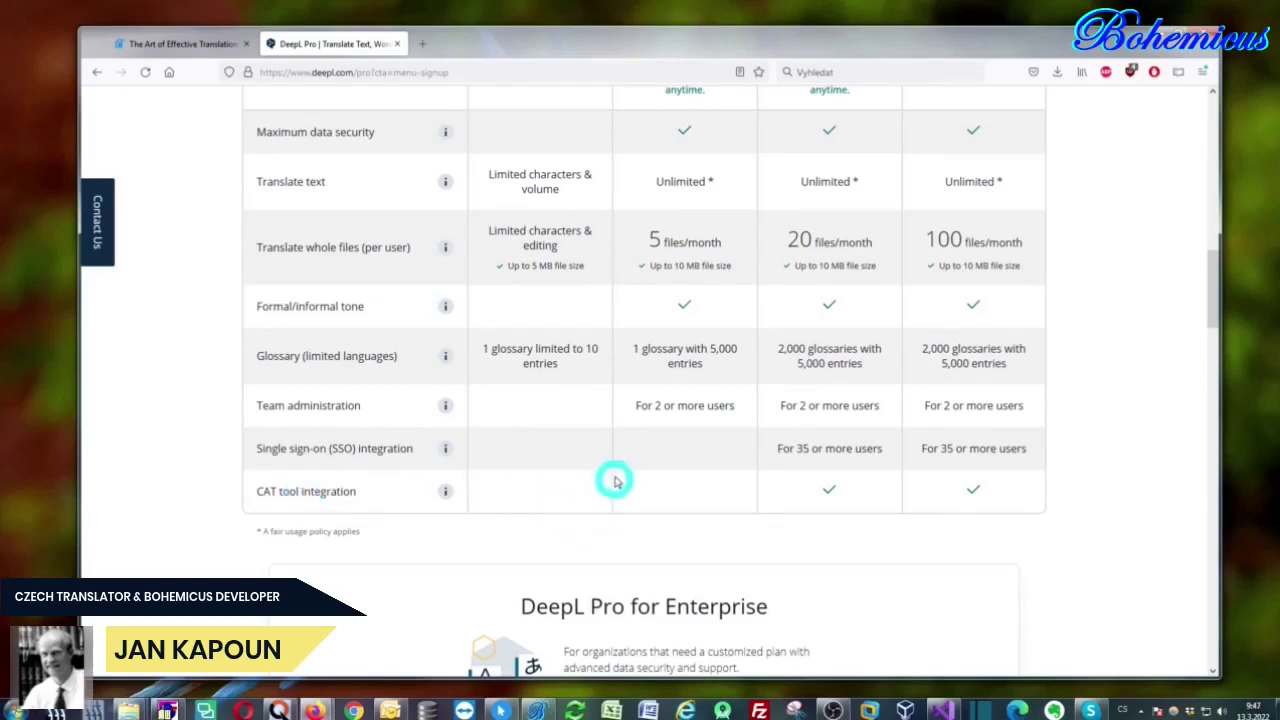
scroll(611, 477, up, 2)
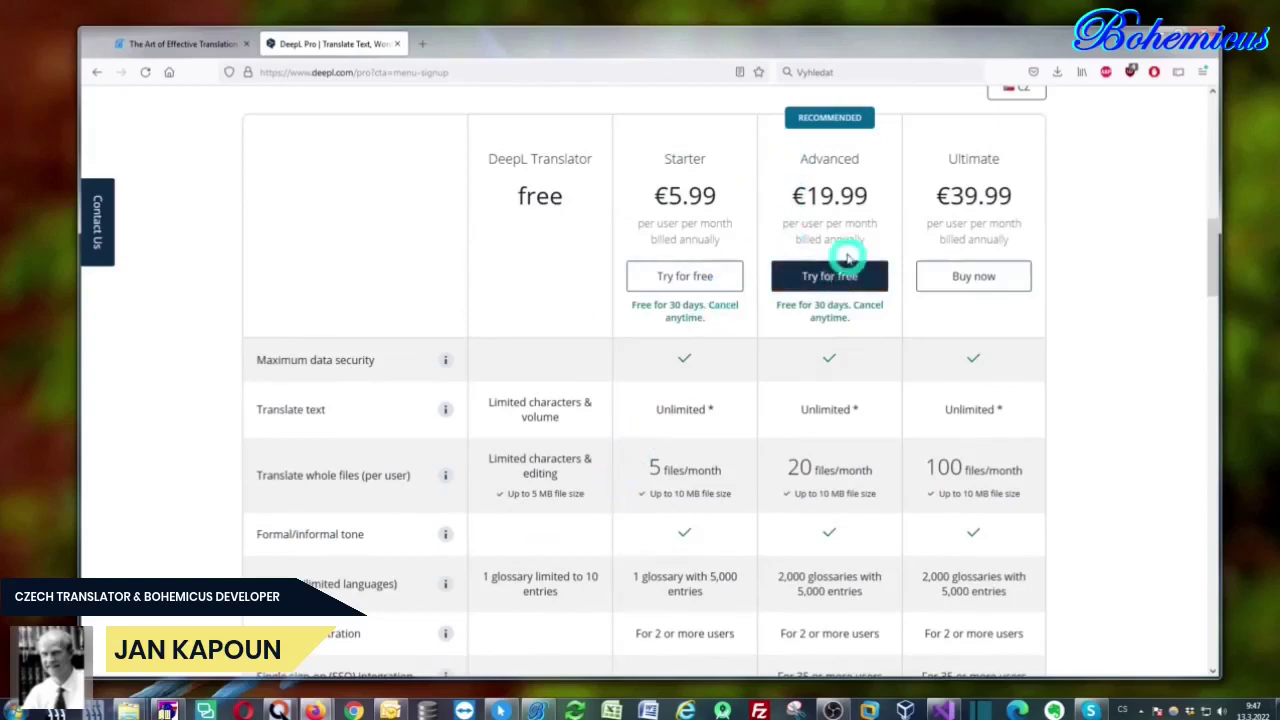
Start the Advanced free trial and enter the account e-mail address and a password.
click(829, 276)
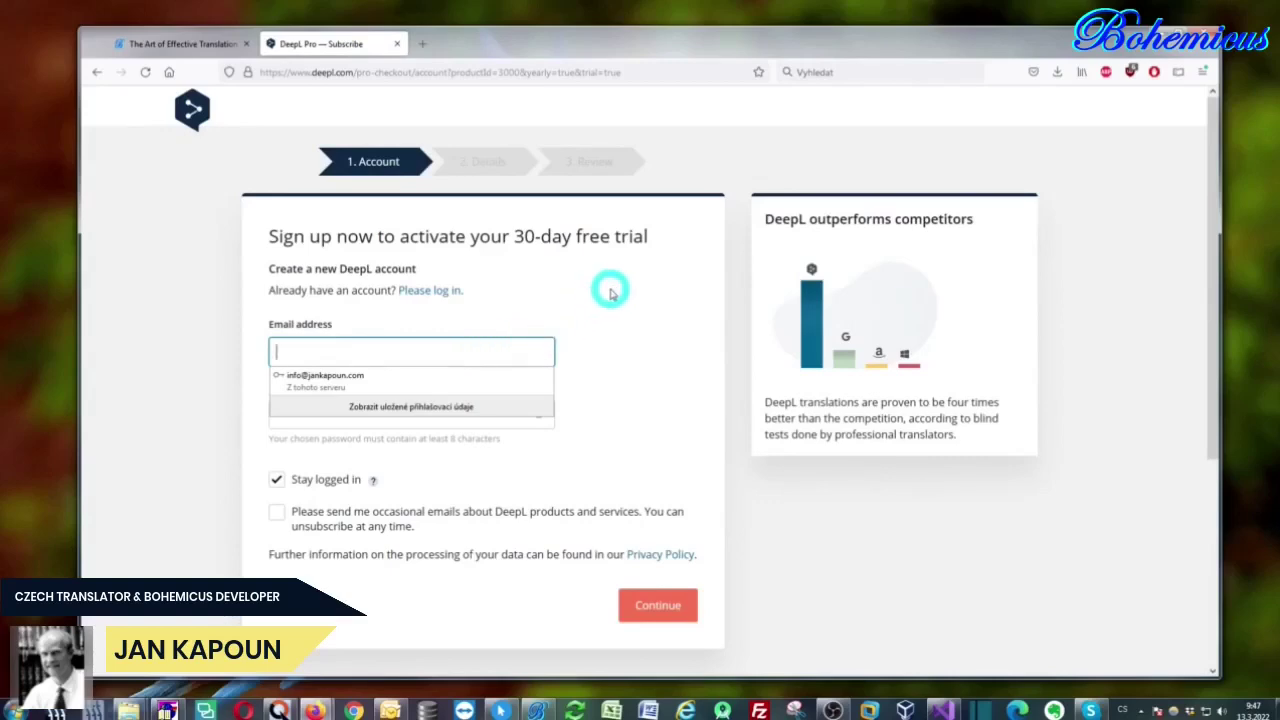
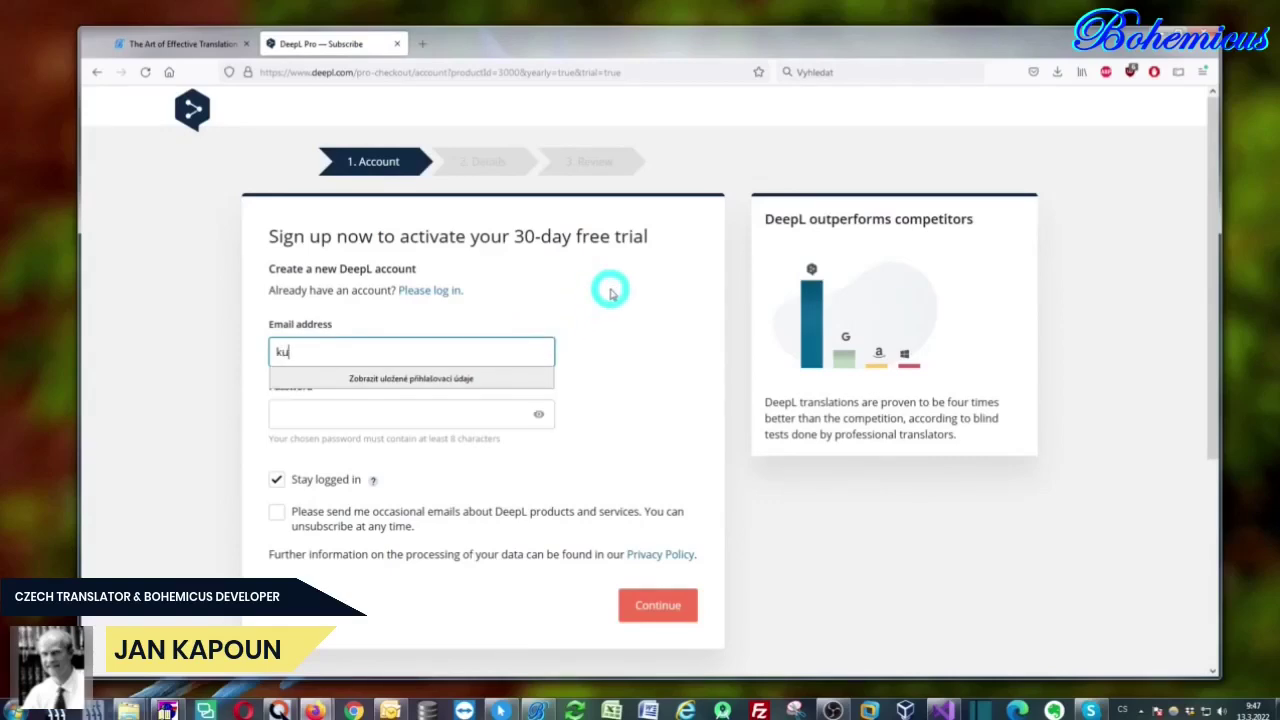
key(Tab)
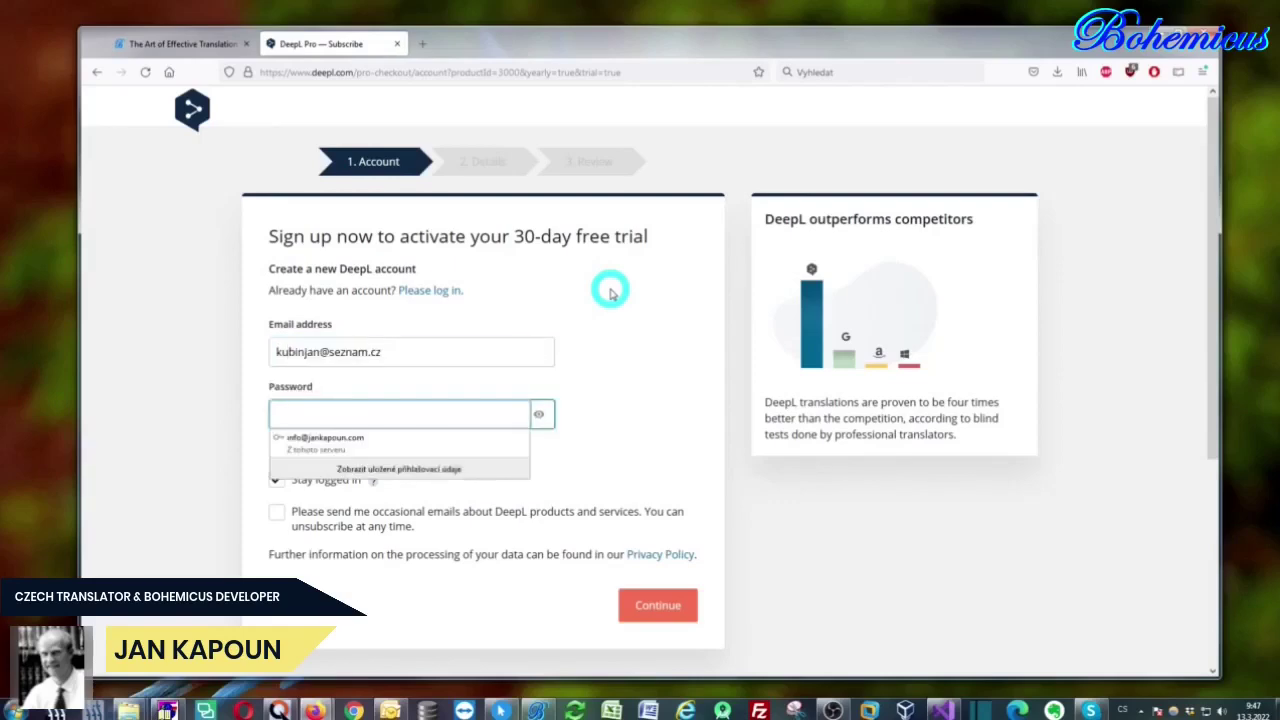
text(••••••••••)
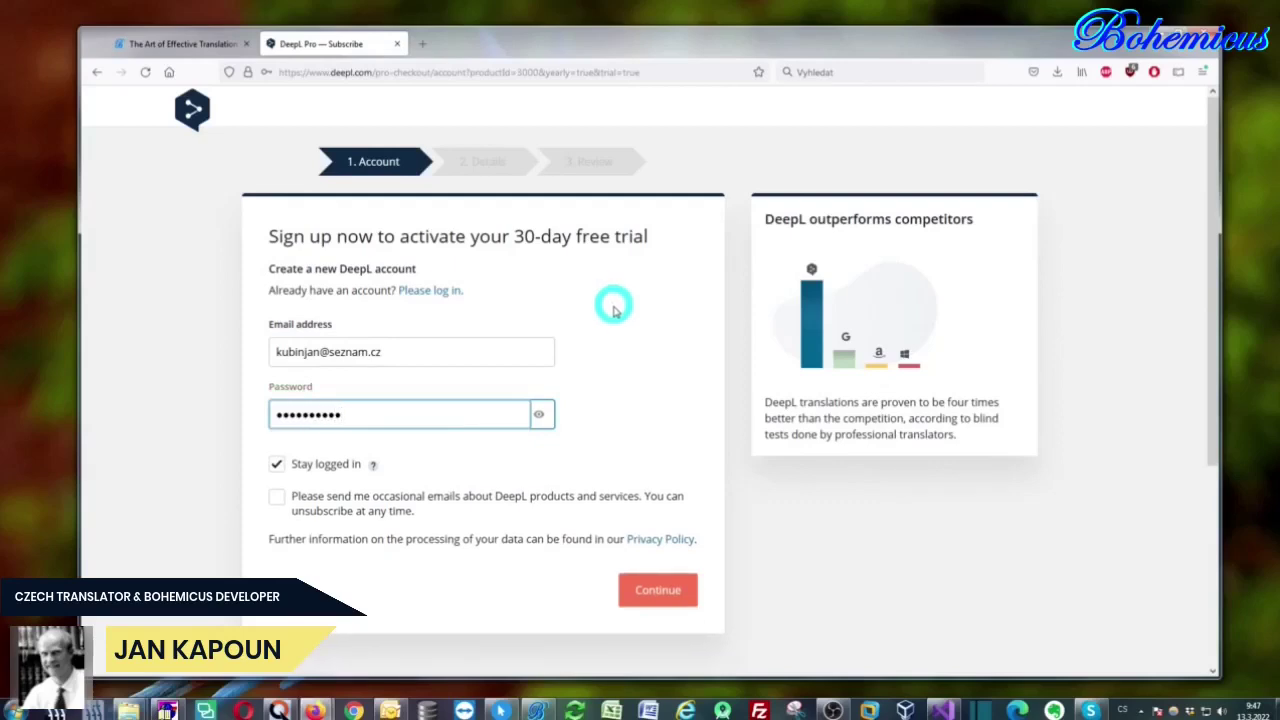
Continue to checkout, keep Number of users at 1, and begin the billing details.
click(655, 592)
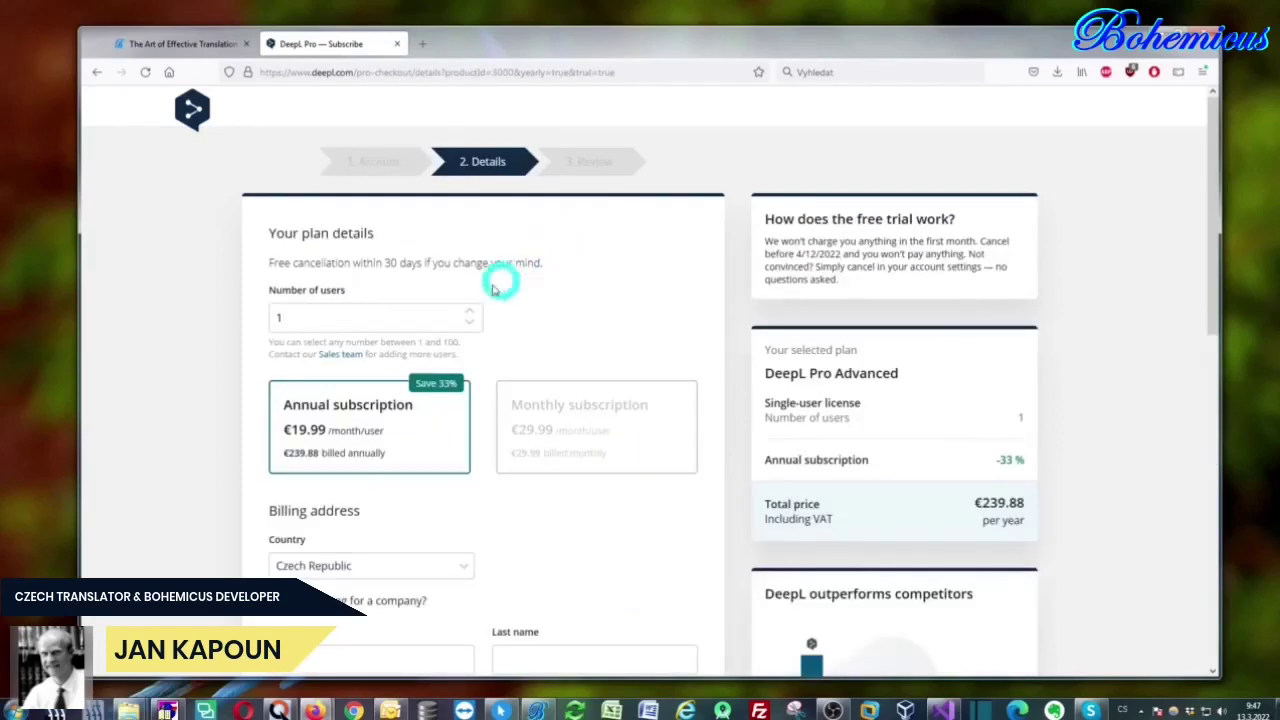
click(470, 312)
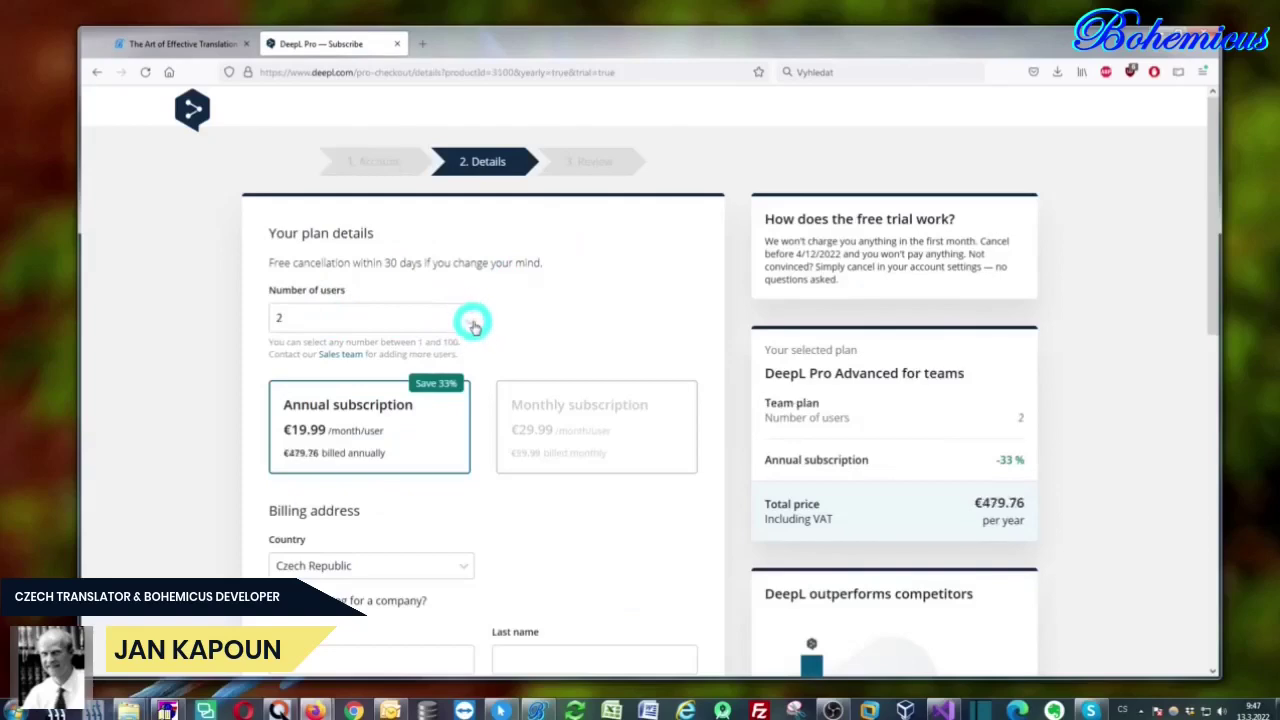
click(470, 321)
click(286, 317)
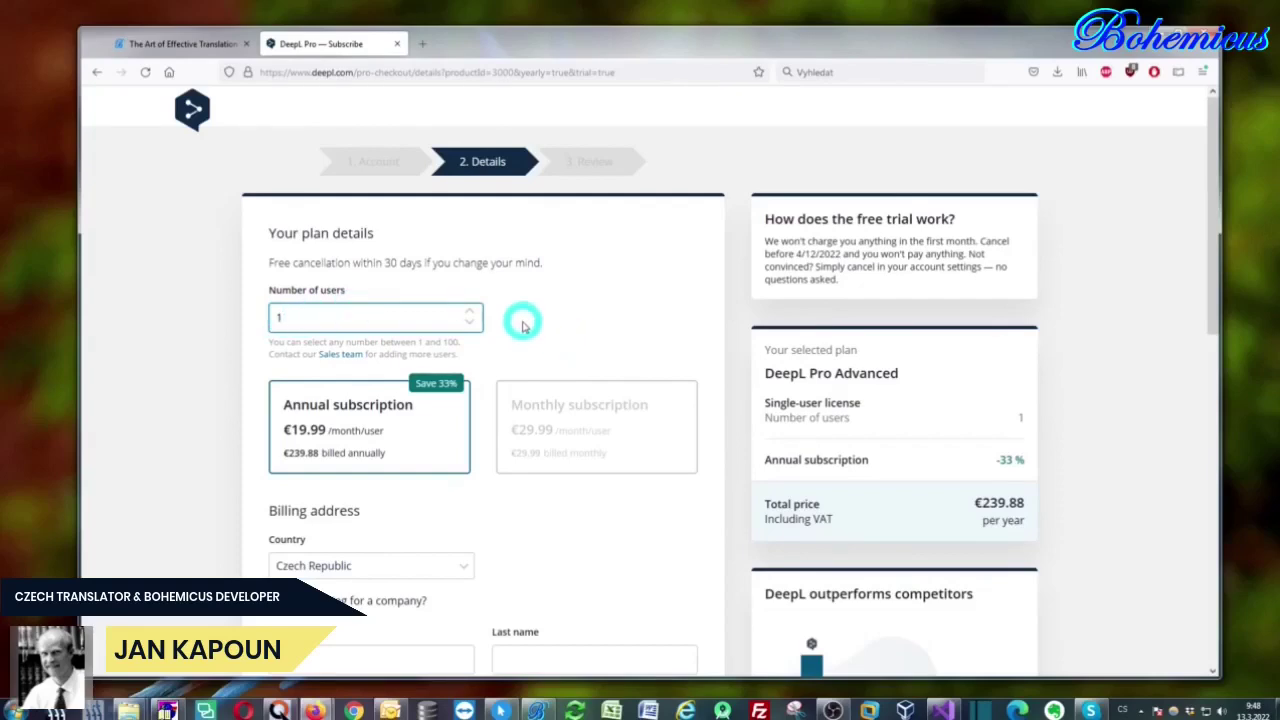
scroll(521, 327, down, 2)
scroll(521, 327, down, 2)
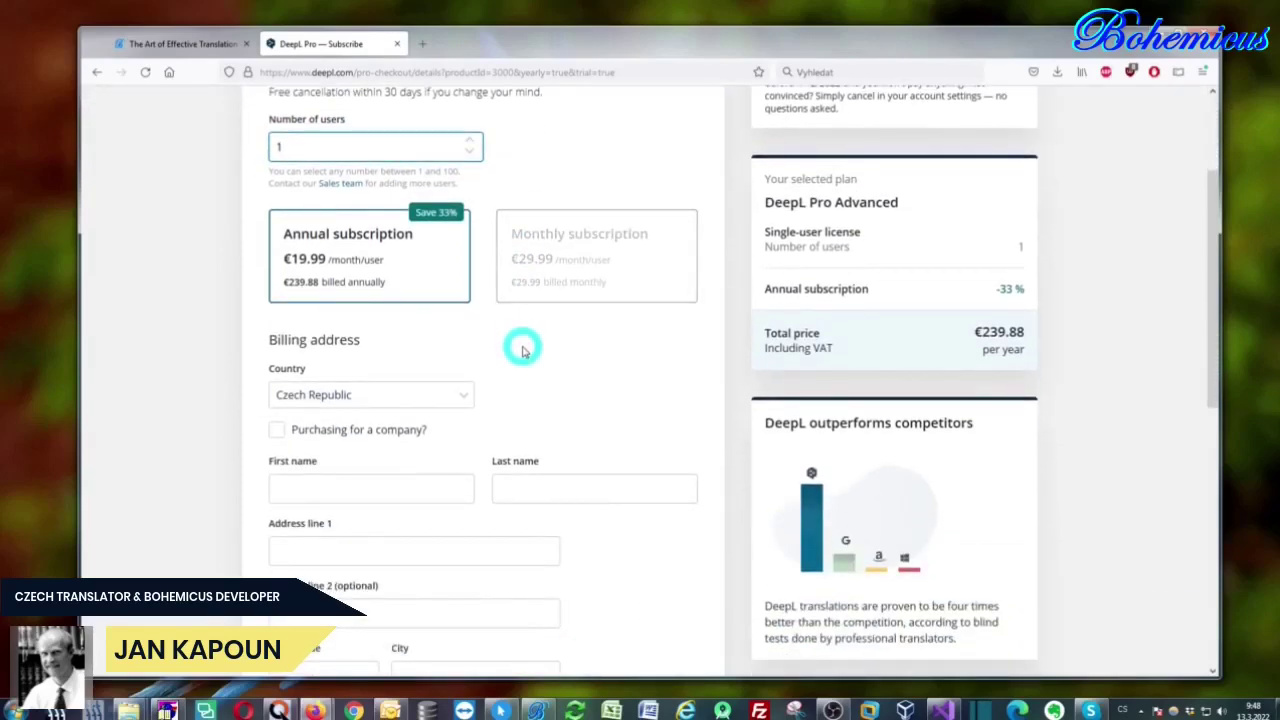
scroll(523, 346, down, 4)
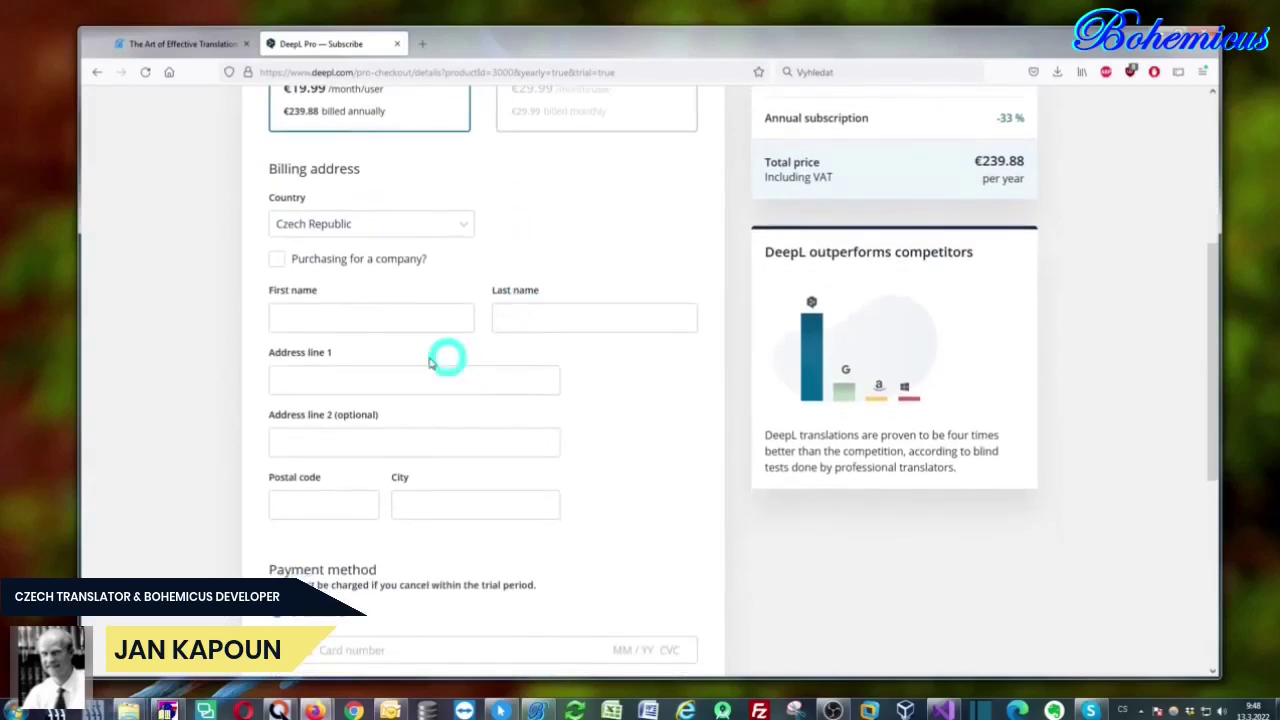
click(357, 318)
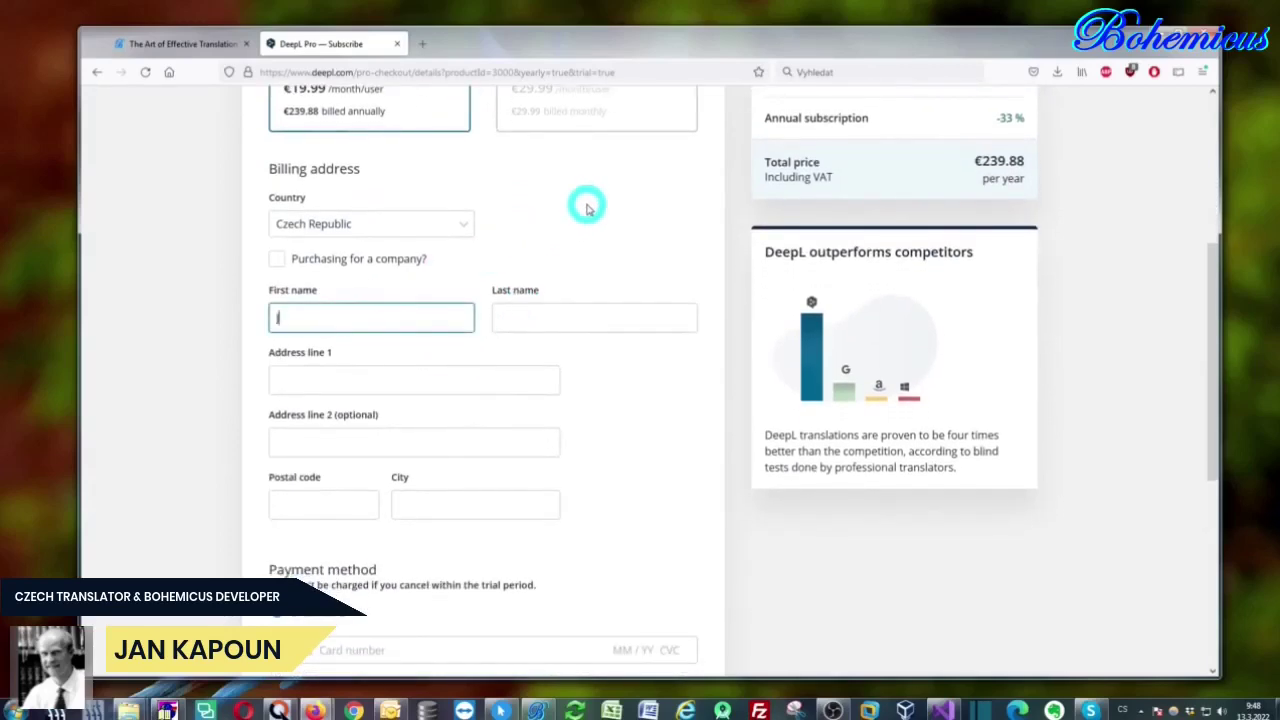
scroll(600, 350, down, 5)
Enter the card number, expiry and CVC, then resubmit after fixing the validation message.
click(356, 421)
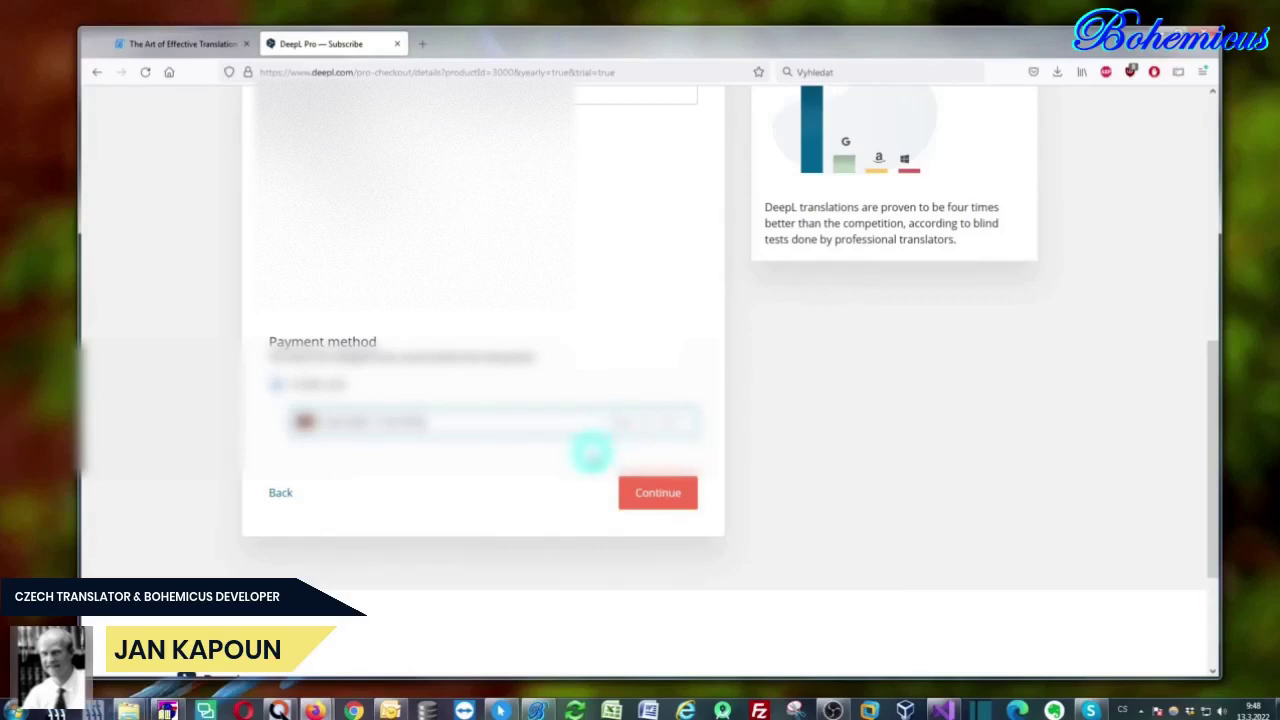
click(657, 492)
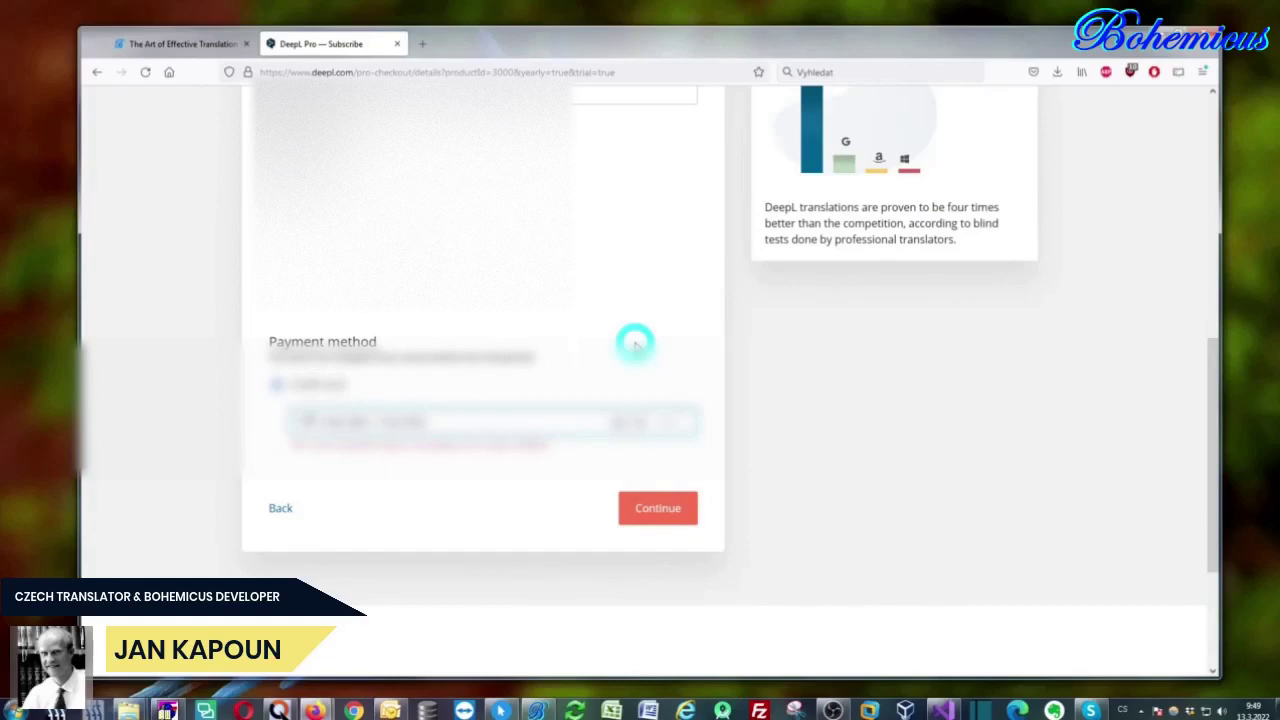
click(657, 508)
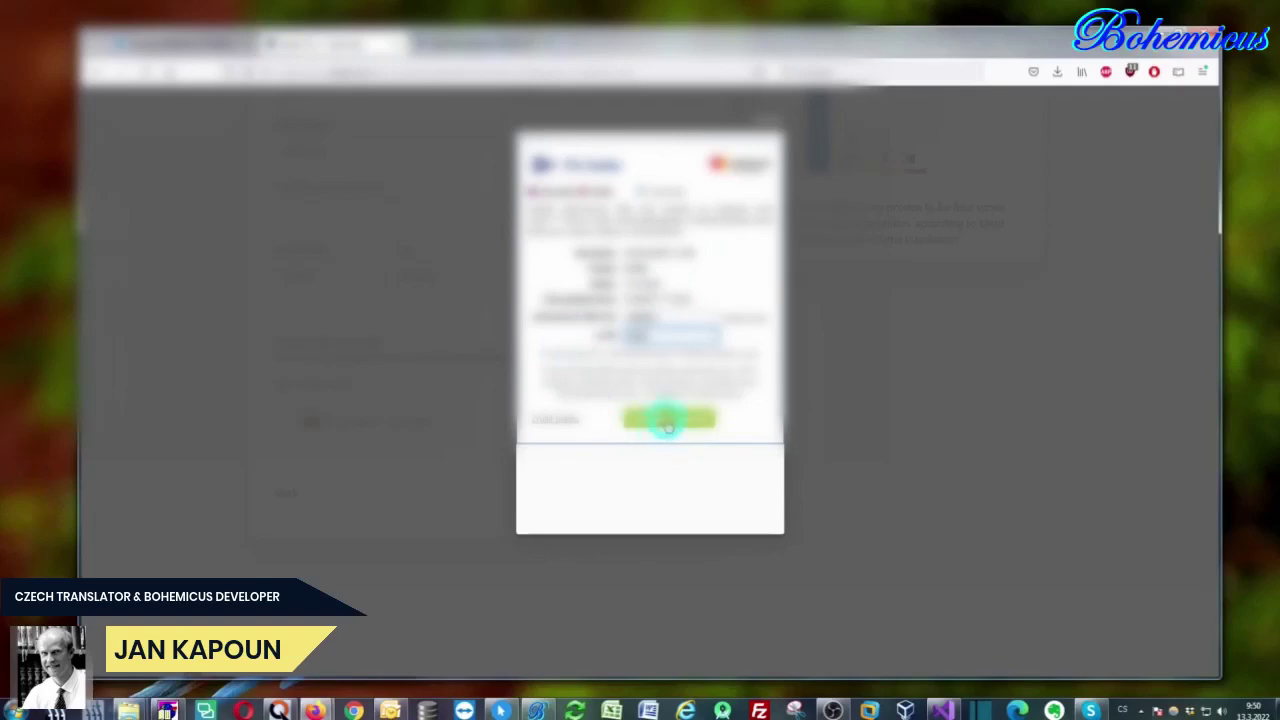
Confirm the card verification and return to the Translator via the DeepL logo.
click(667, 422)
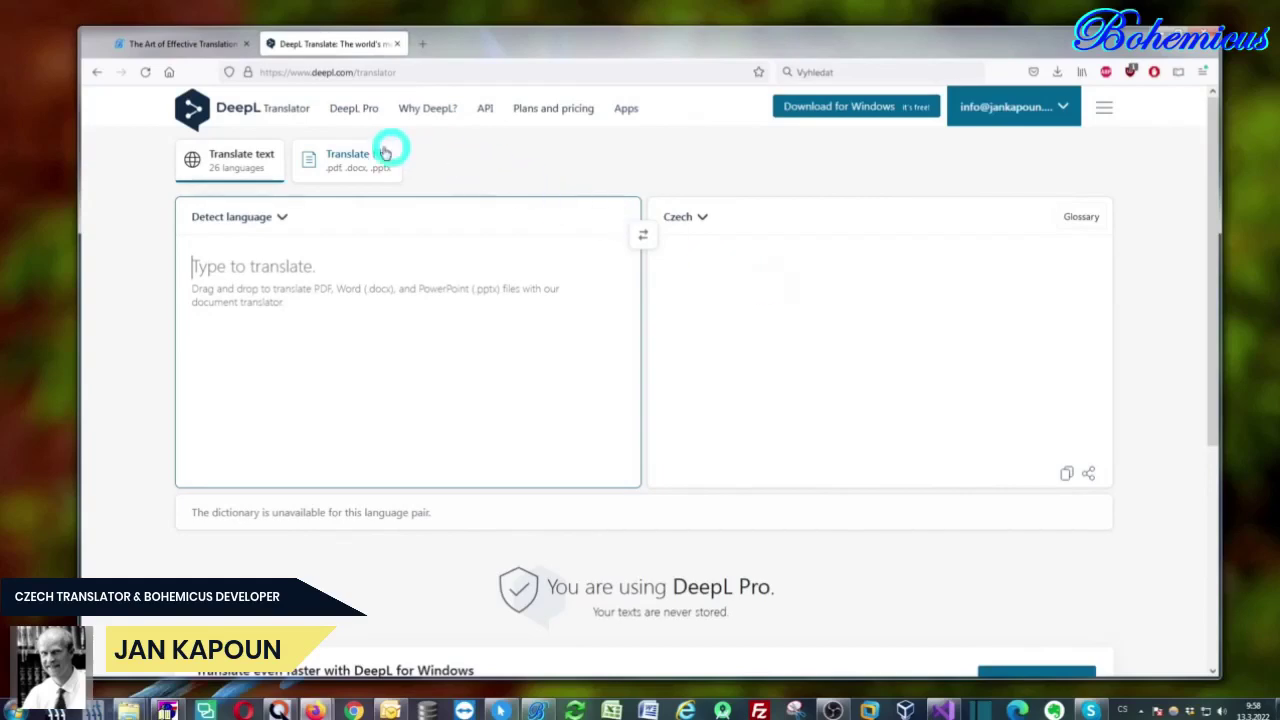
click(196, 114)
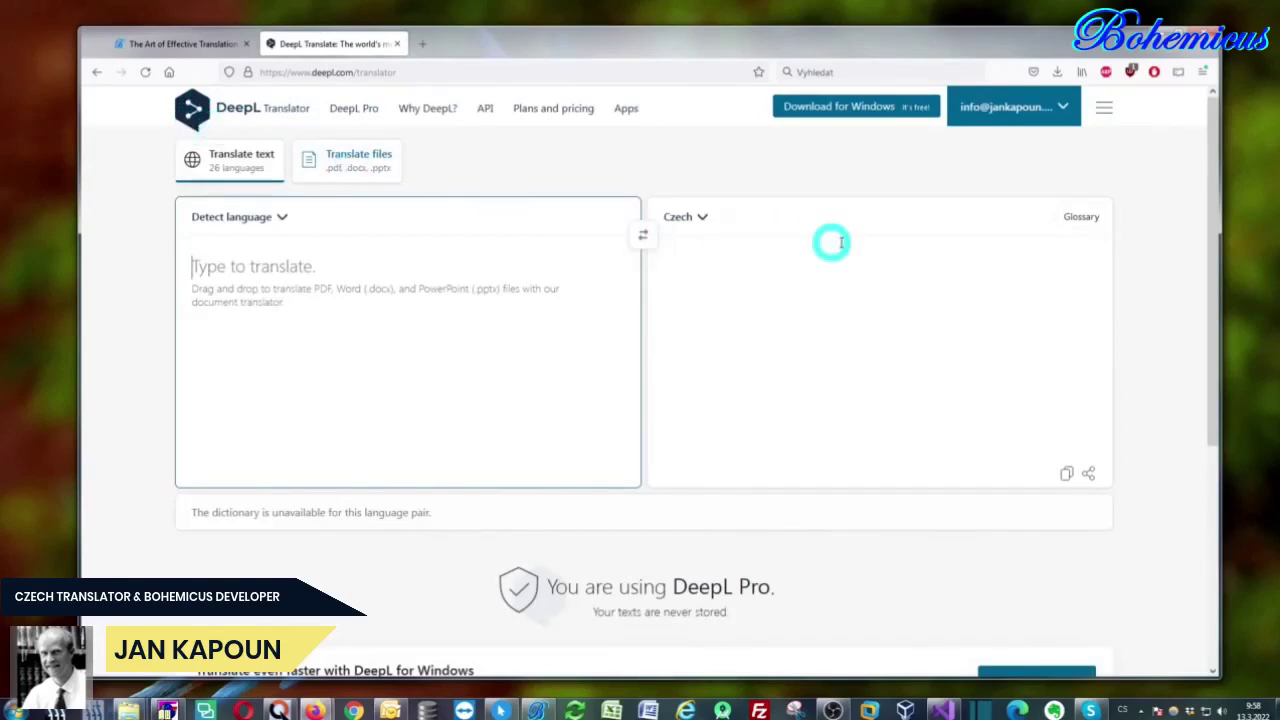
Open Account from the side menu and look over the DeepL Pro Advanced plan details.
click(1103, 109)
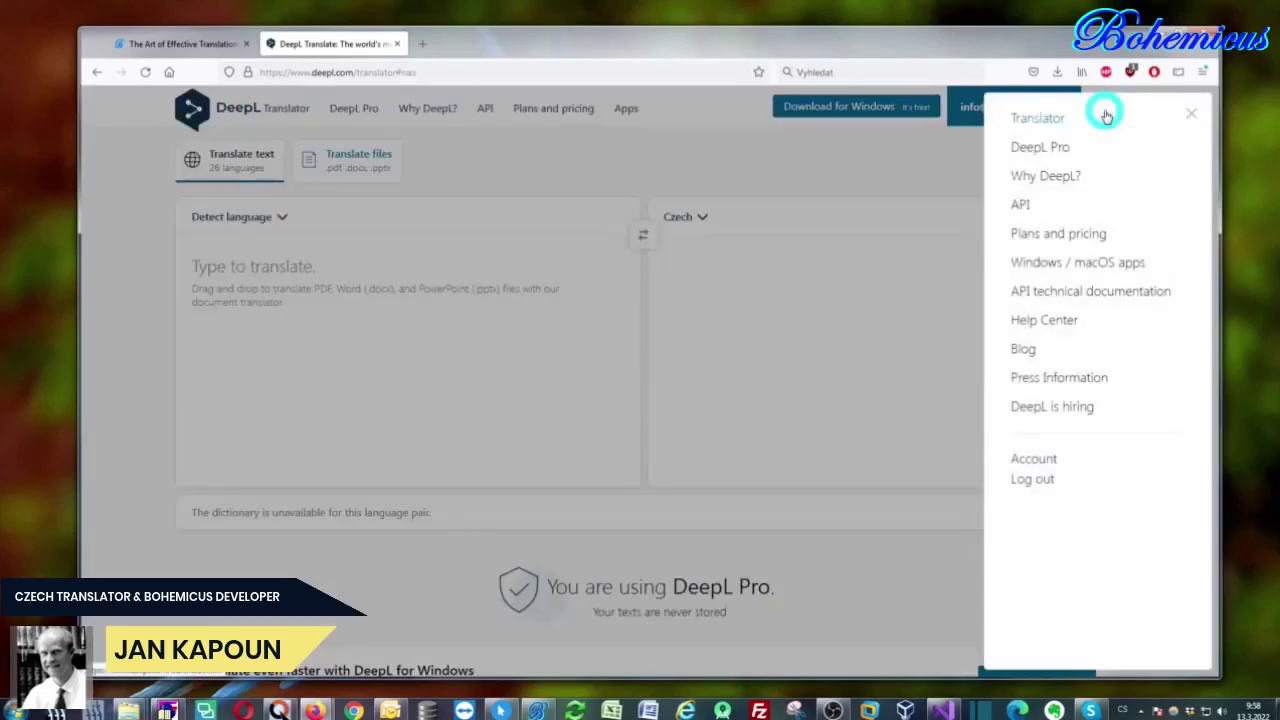
click(1036, 460)
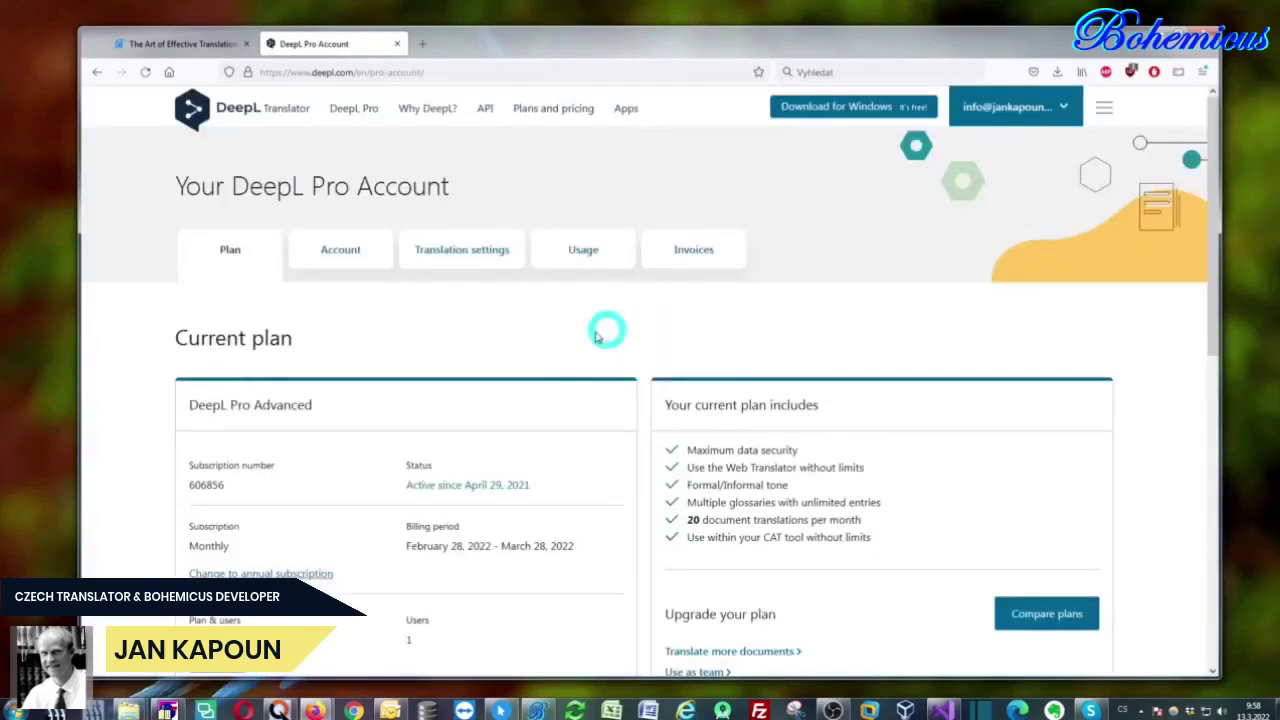
scroll(560, 390, down, 2)
scroll(560, 385, down, 5)
scroll(556, 410, up, 5)
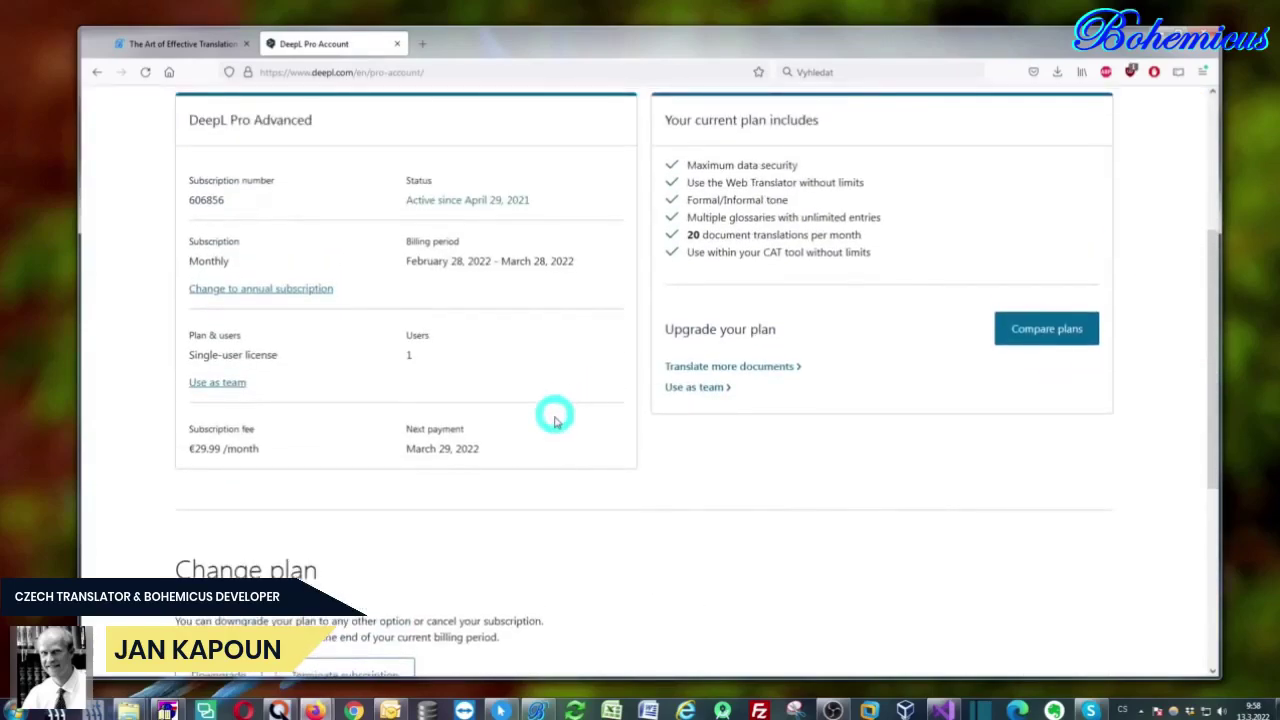
scroll(554, 420, up, 2)
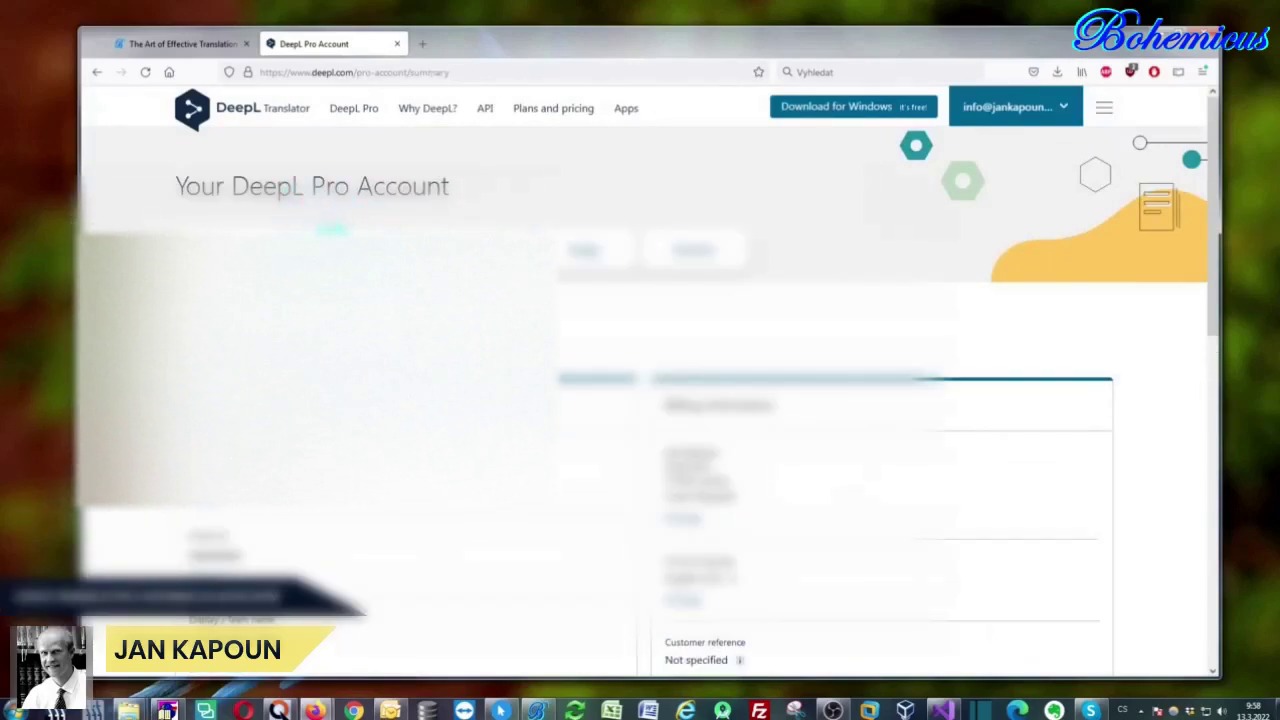
Scroll to 'Authentication Key for CAT tool plugins' and copy the key.
scroll(573, 455, down, 5)
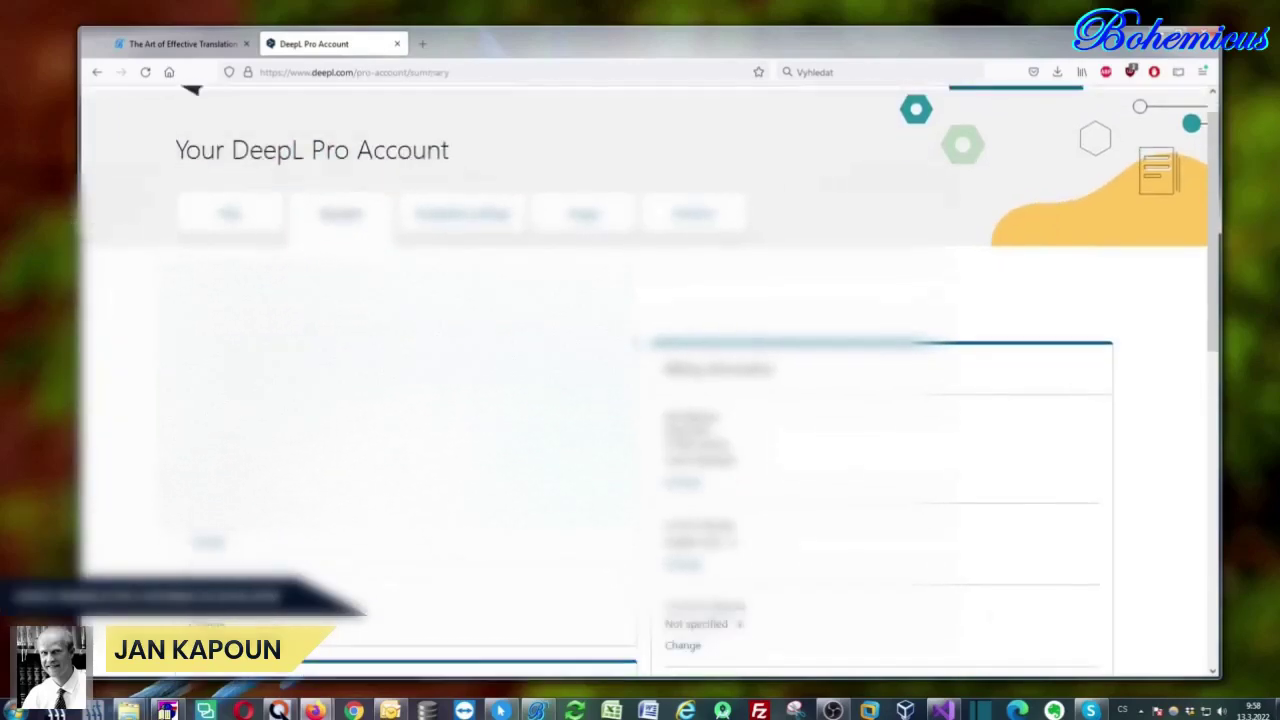
scroll(573, 455, down, 2)
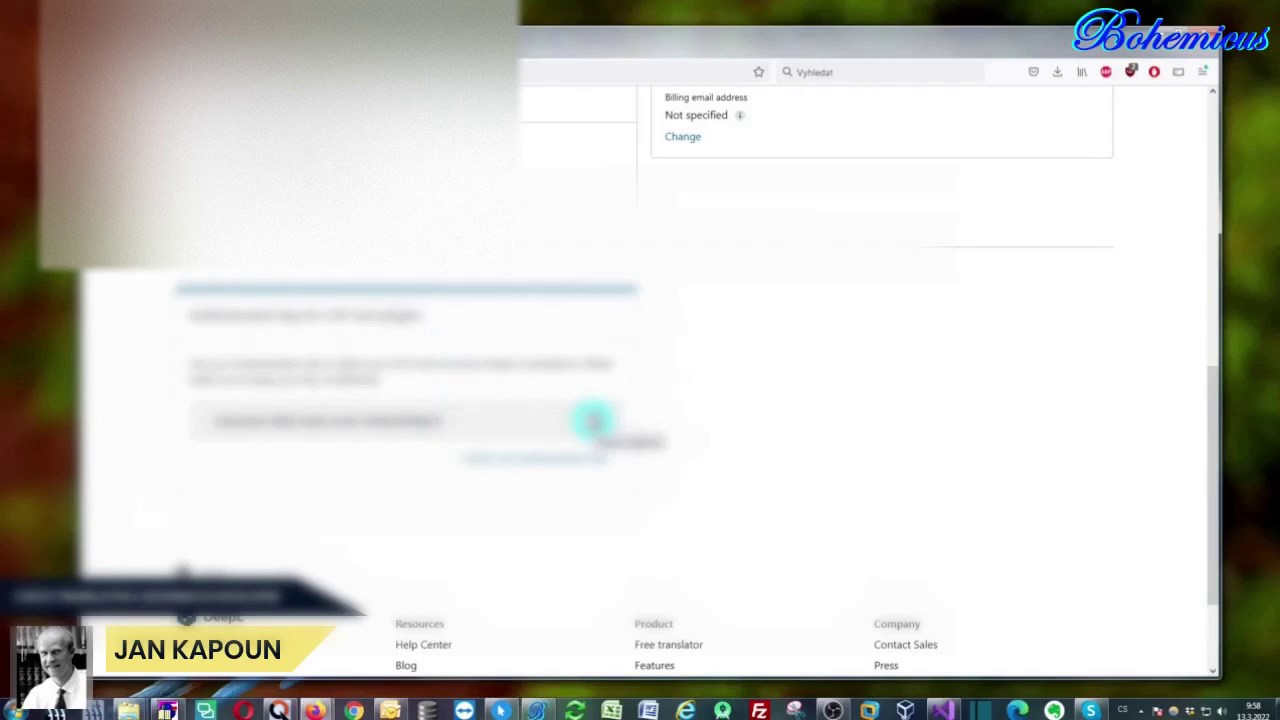
click(593, 420)
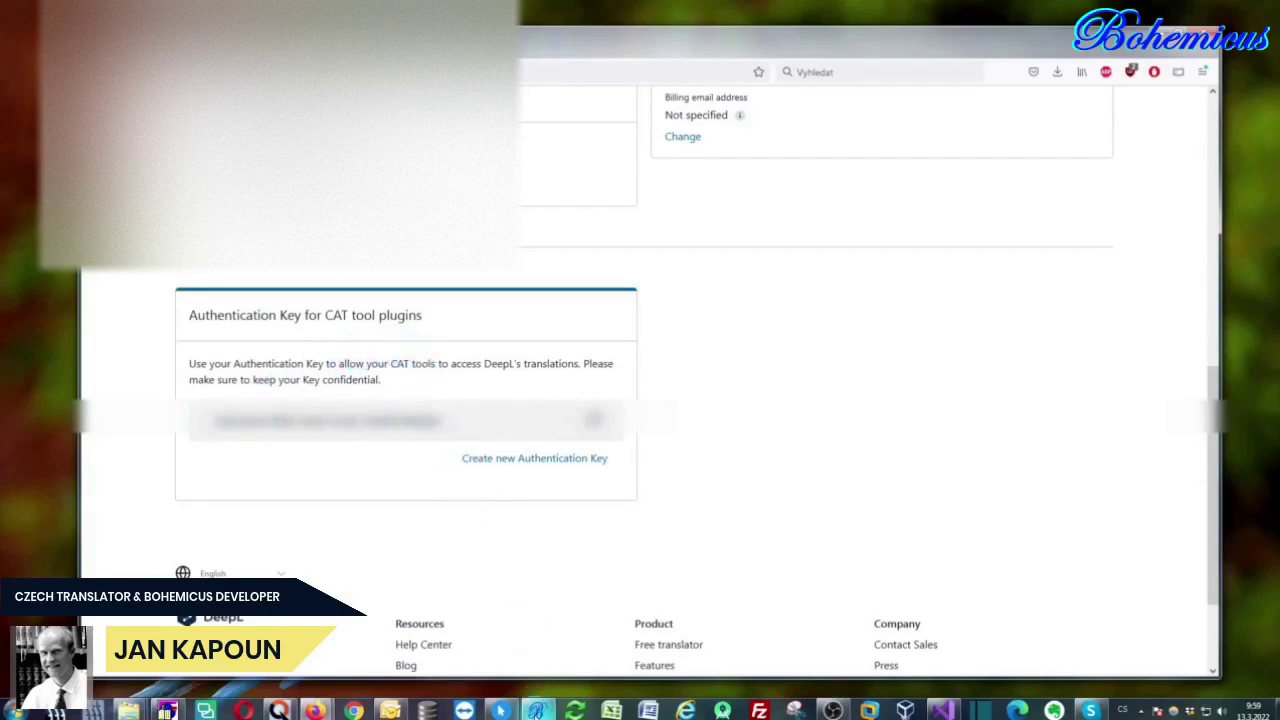
Put the copied key into Bohemicus's DeepL (API key) field and move its window left.
click(537, 710)
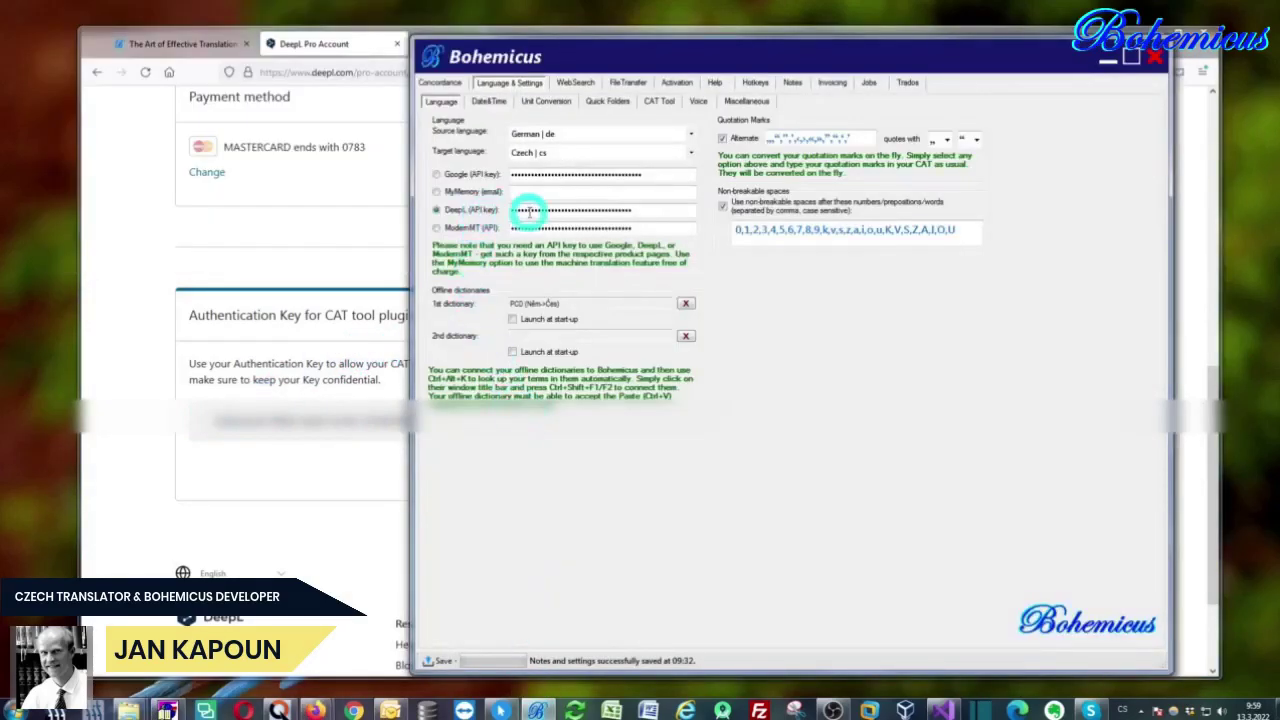
drag(651, 212, 492, 208)
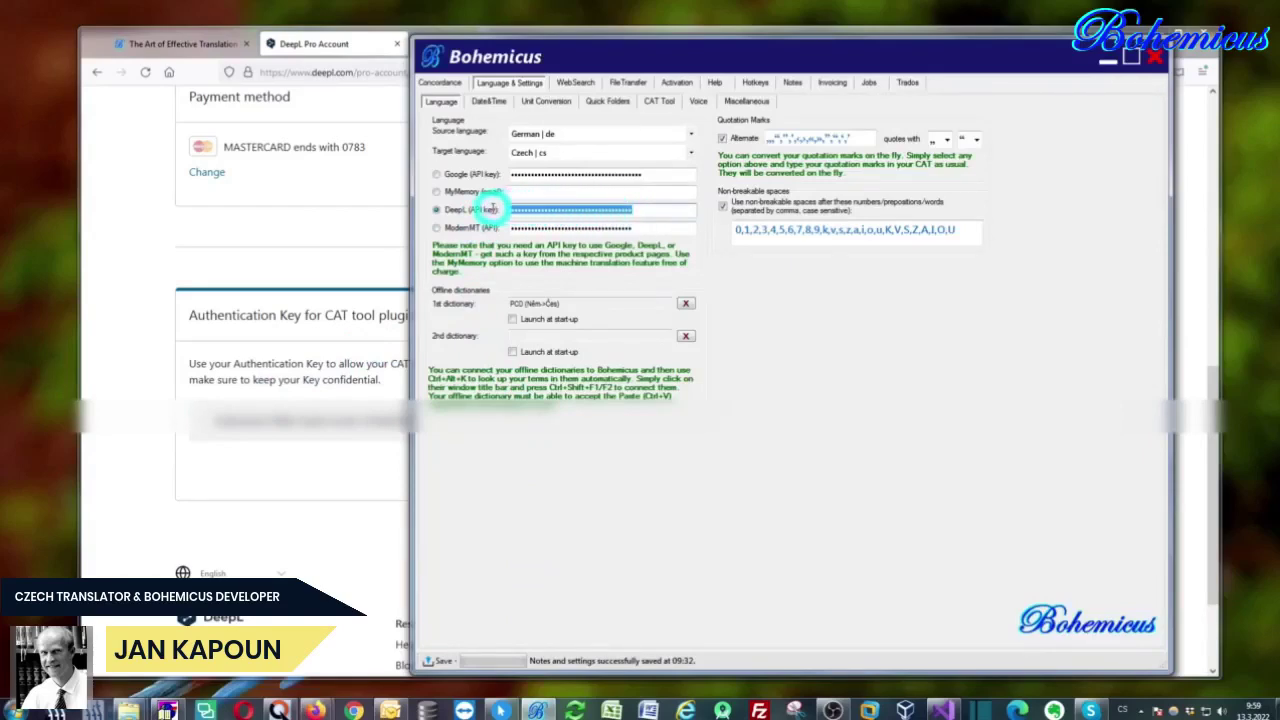
drag(577, 60, 533, 59)
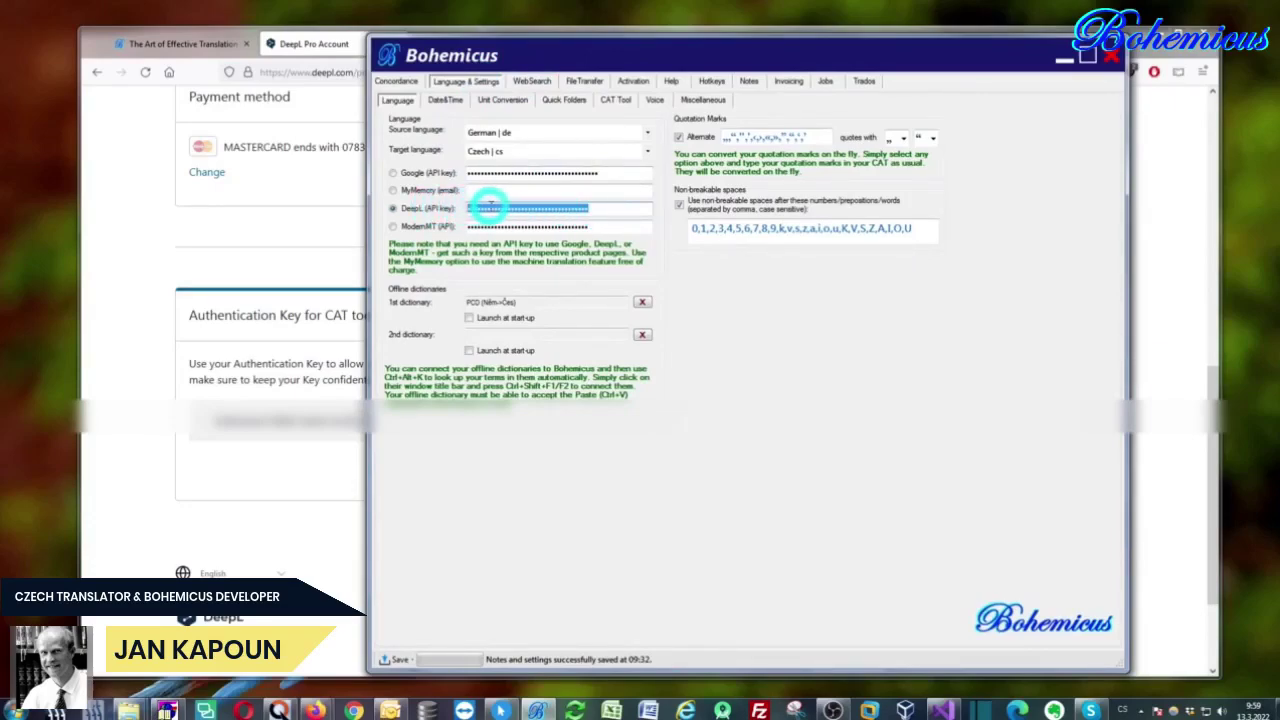
drag(551, 49, 513, 45)
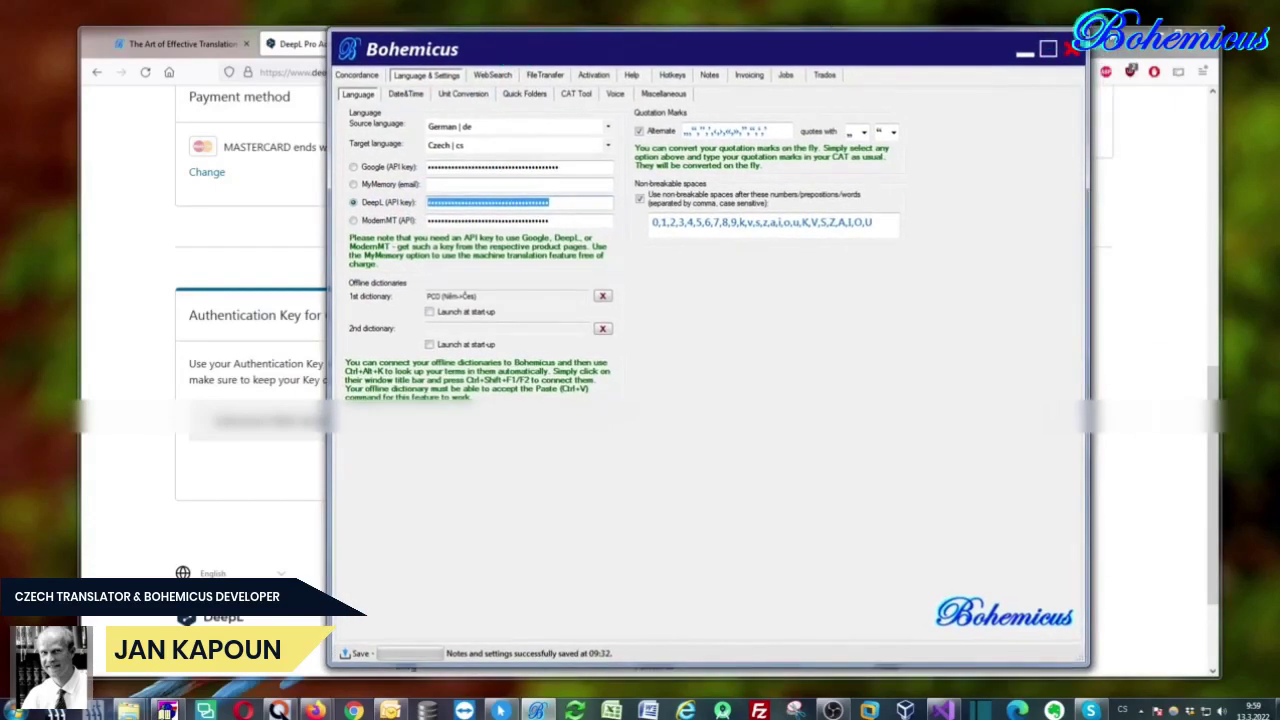
click(1178, 30)
drag(951, 36, 897, 50)
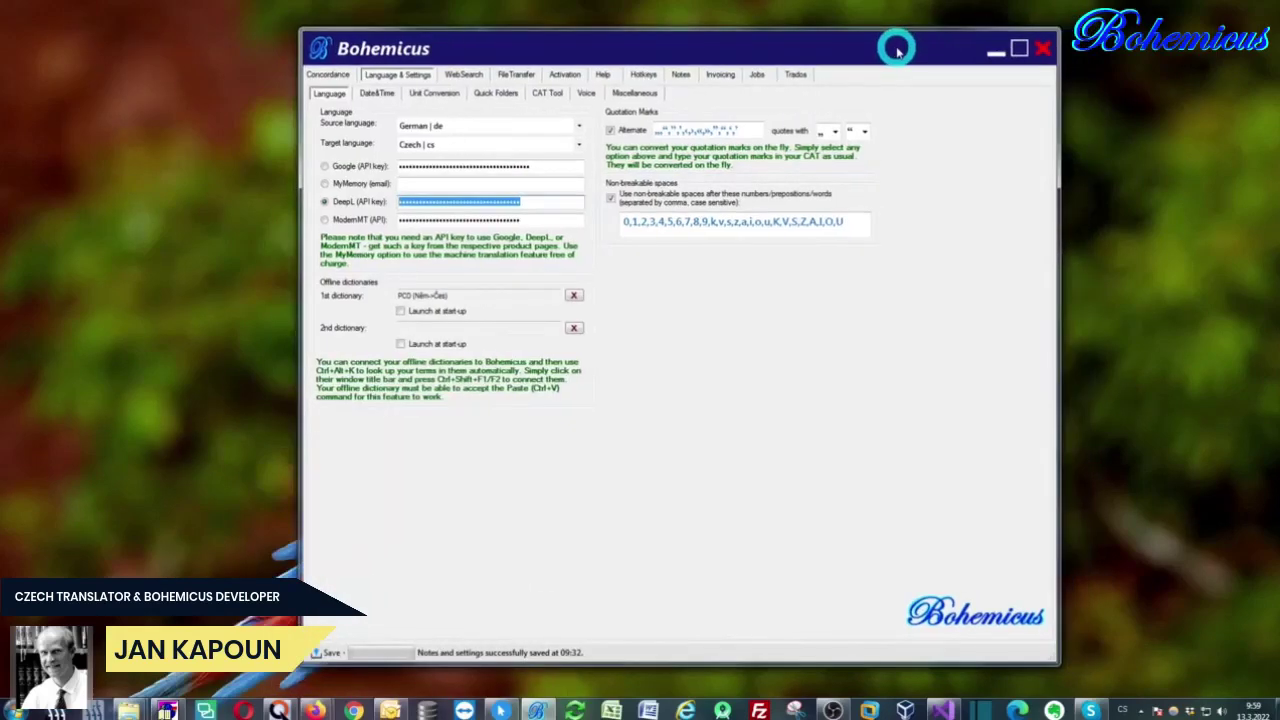
click(315, 711)
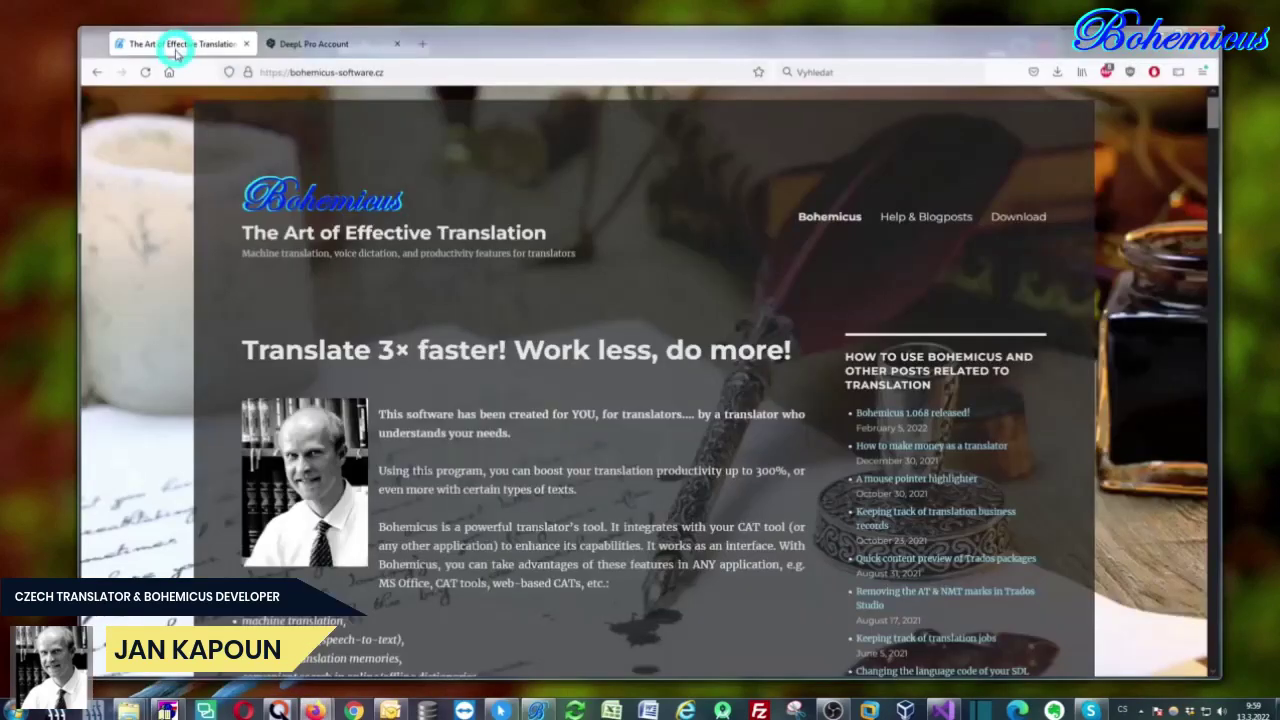
scroll(514, 443, down, 2)
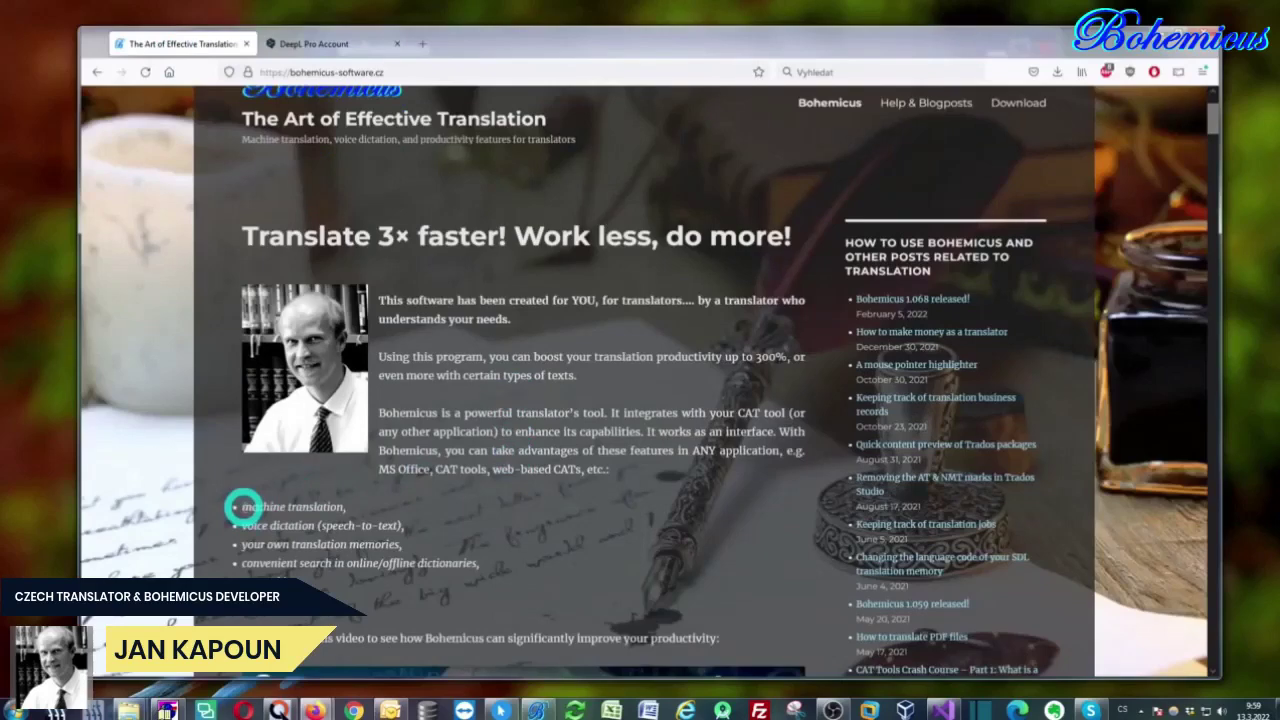
drag(244, 506, 349, 506)
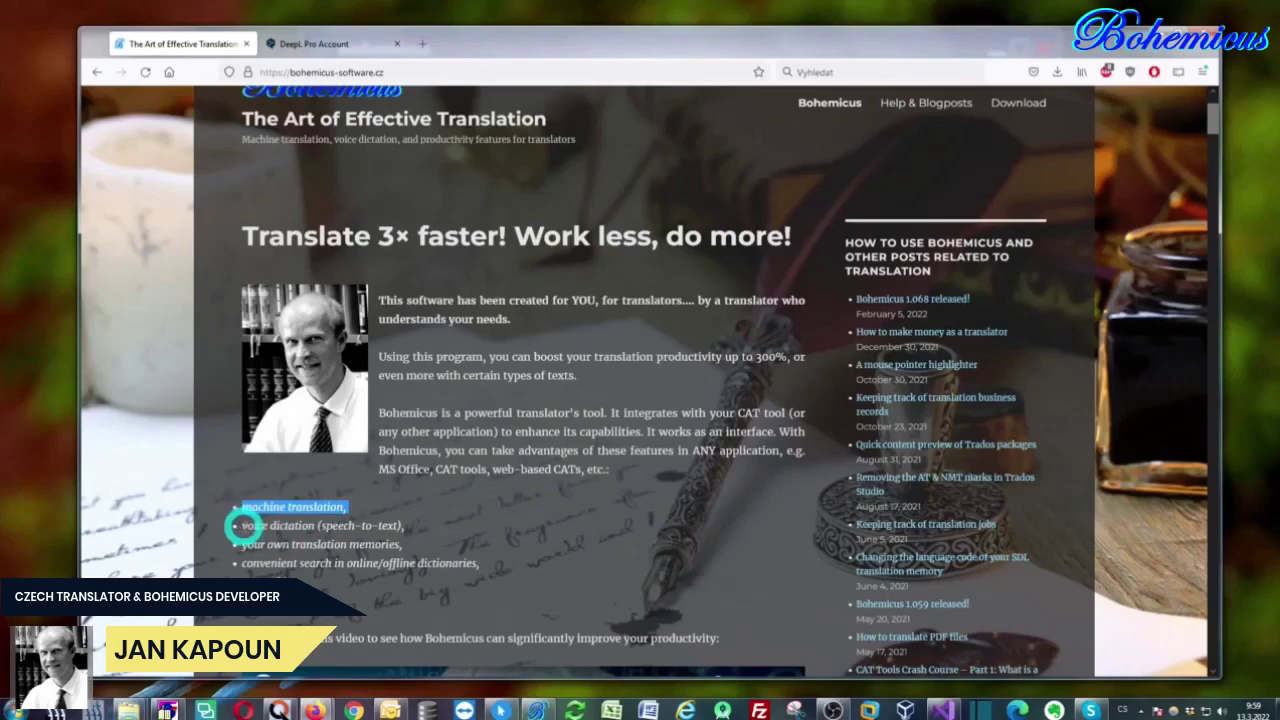
drag(241, 525, 411, 531)
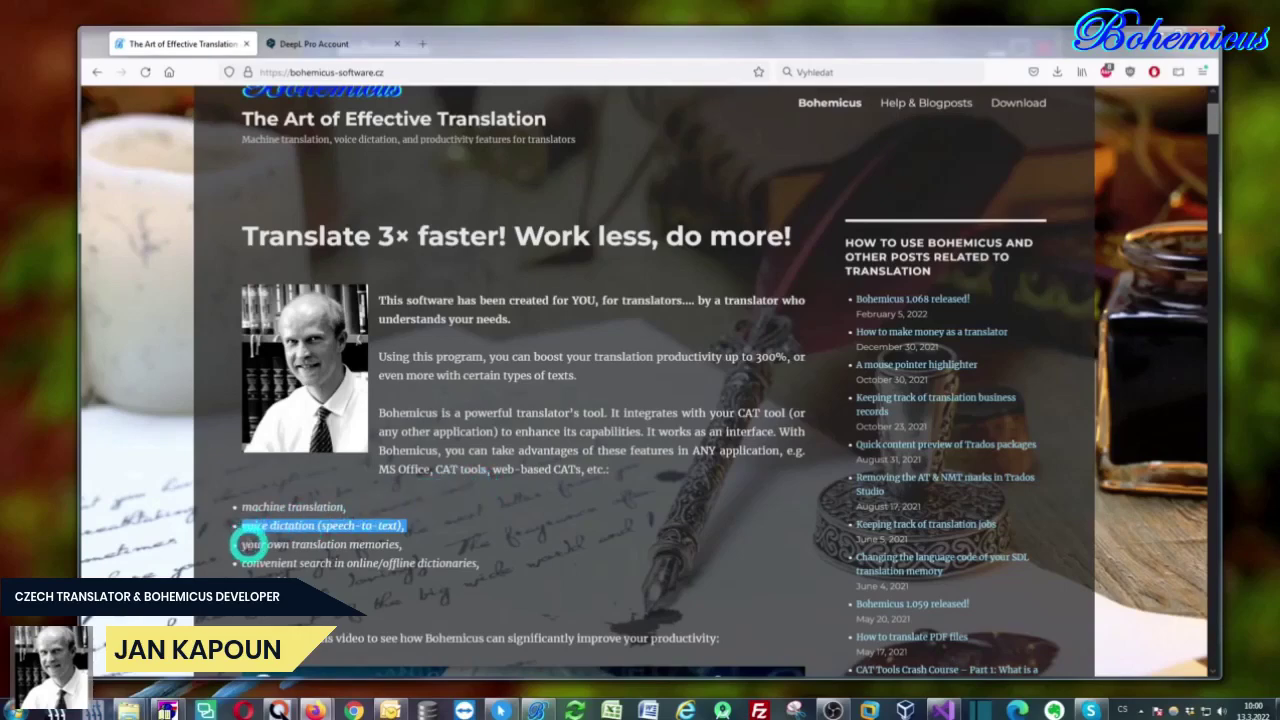
drag(244, 544, 405, 544)
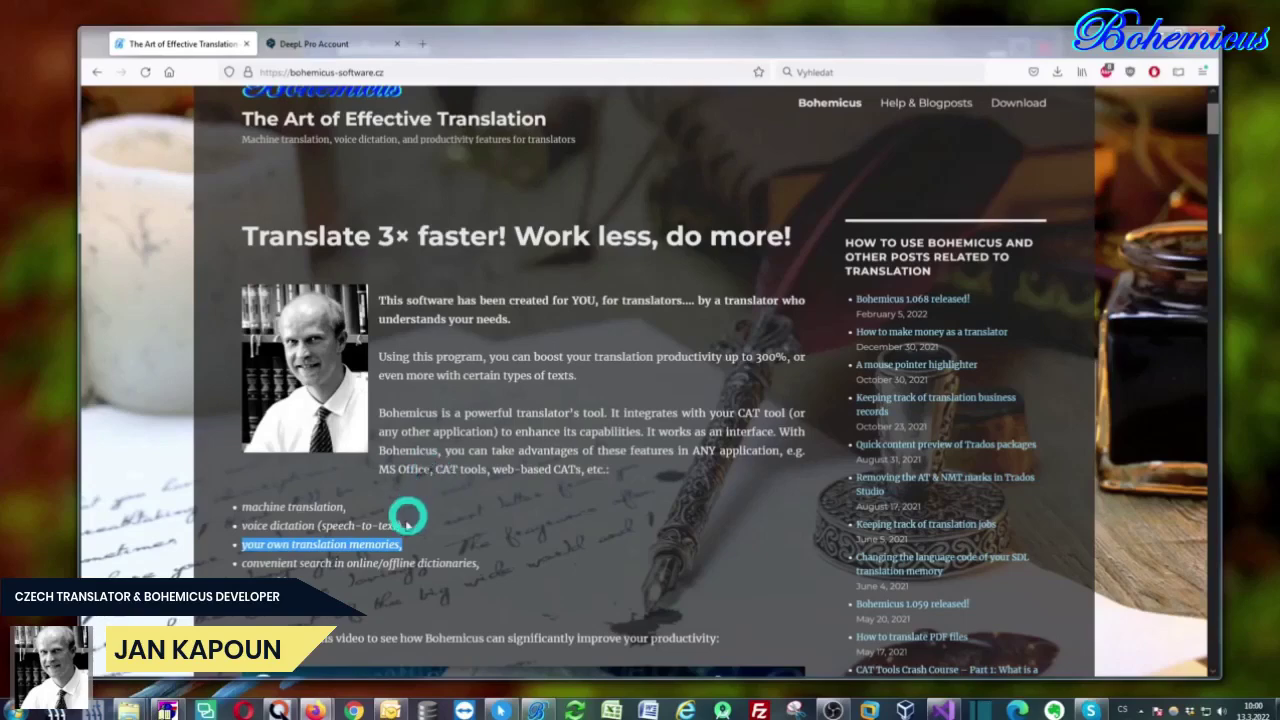
click(354, 566)
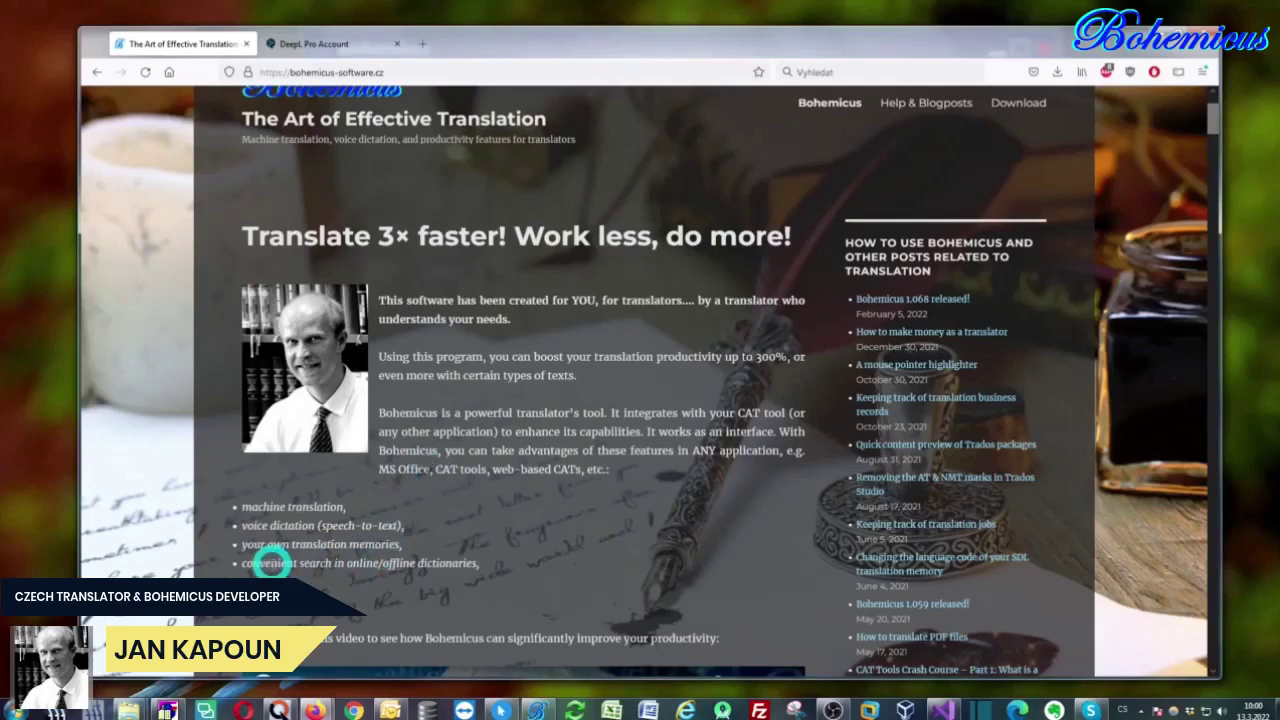
drag(242, 563, 483, 569)
click(483, 567)
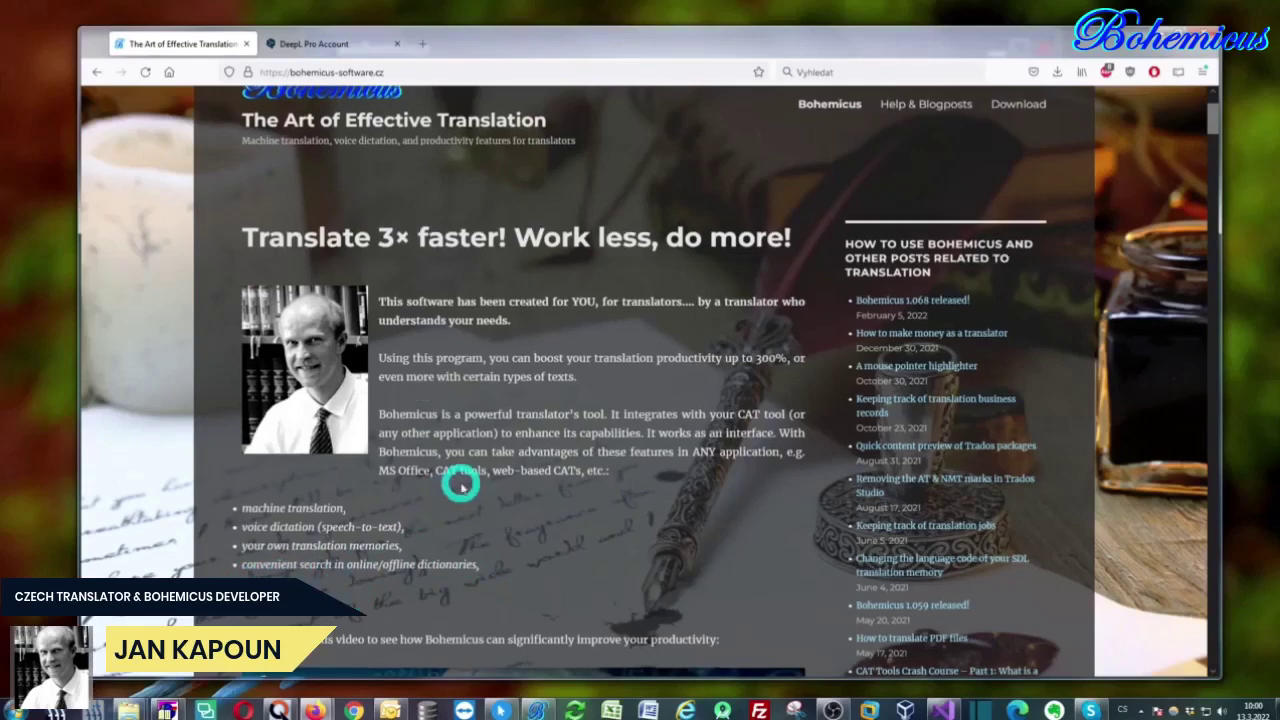
scroll(459, 485, up, 1)
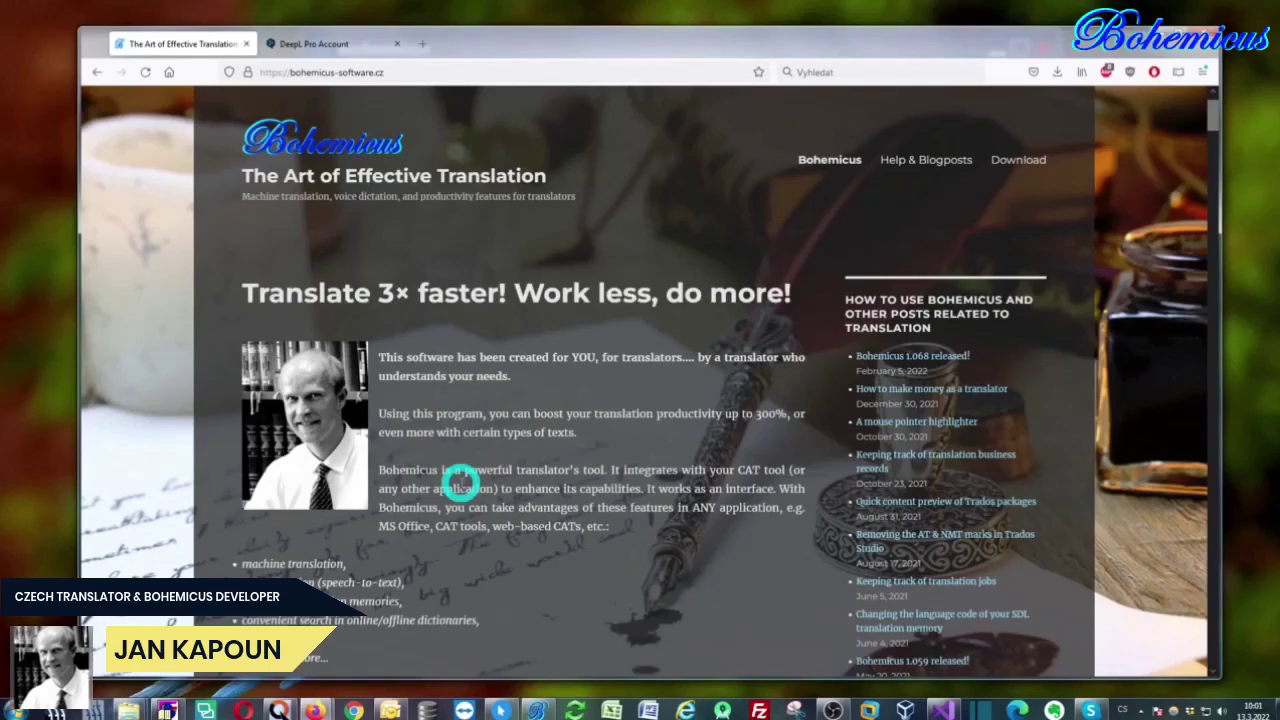
scroll(460, 483, down, 3)
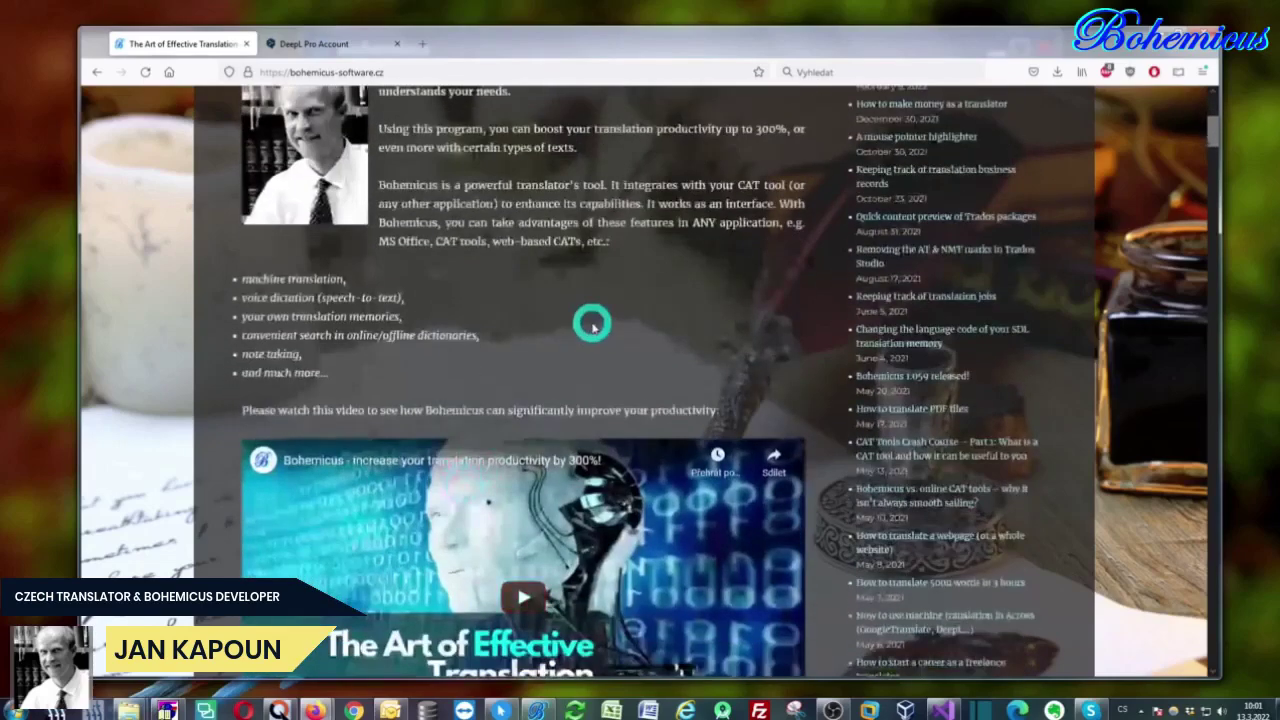
scroll(587, 317, up, 3)
click(280, 72)
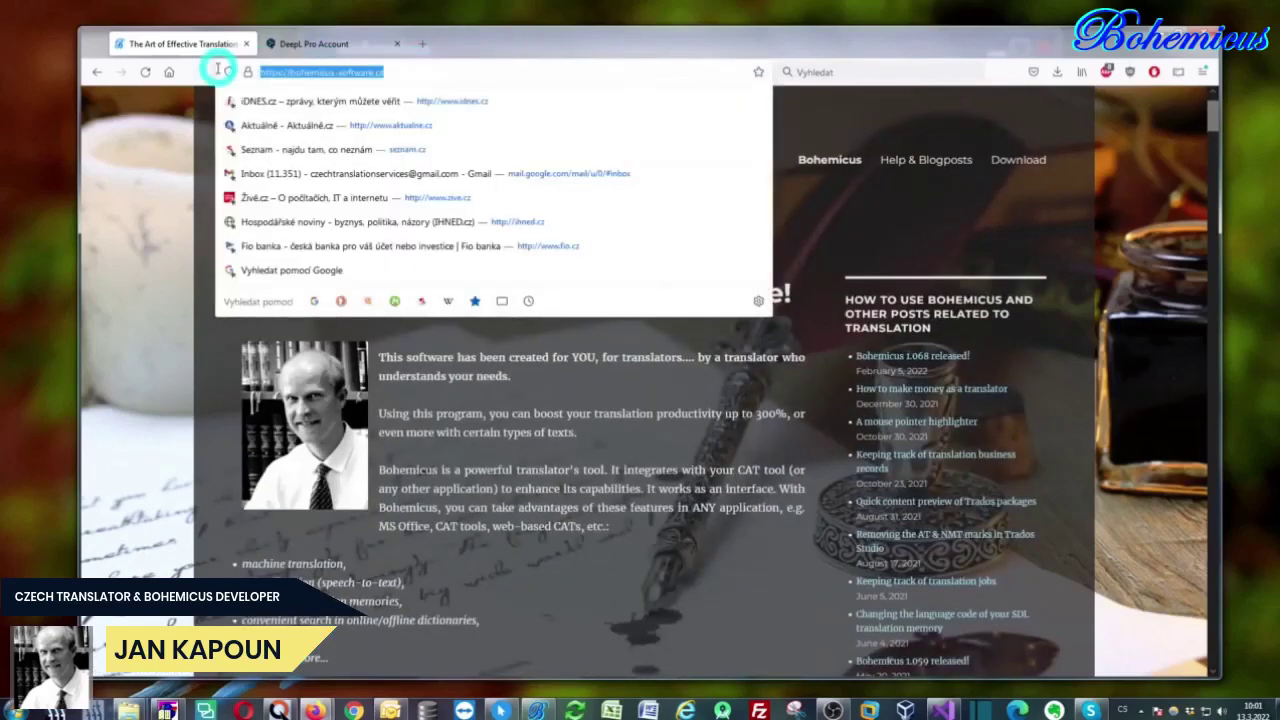
click(566, 362)
scroll(586, 390, down, 4)
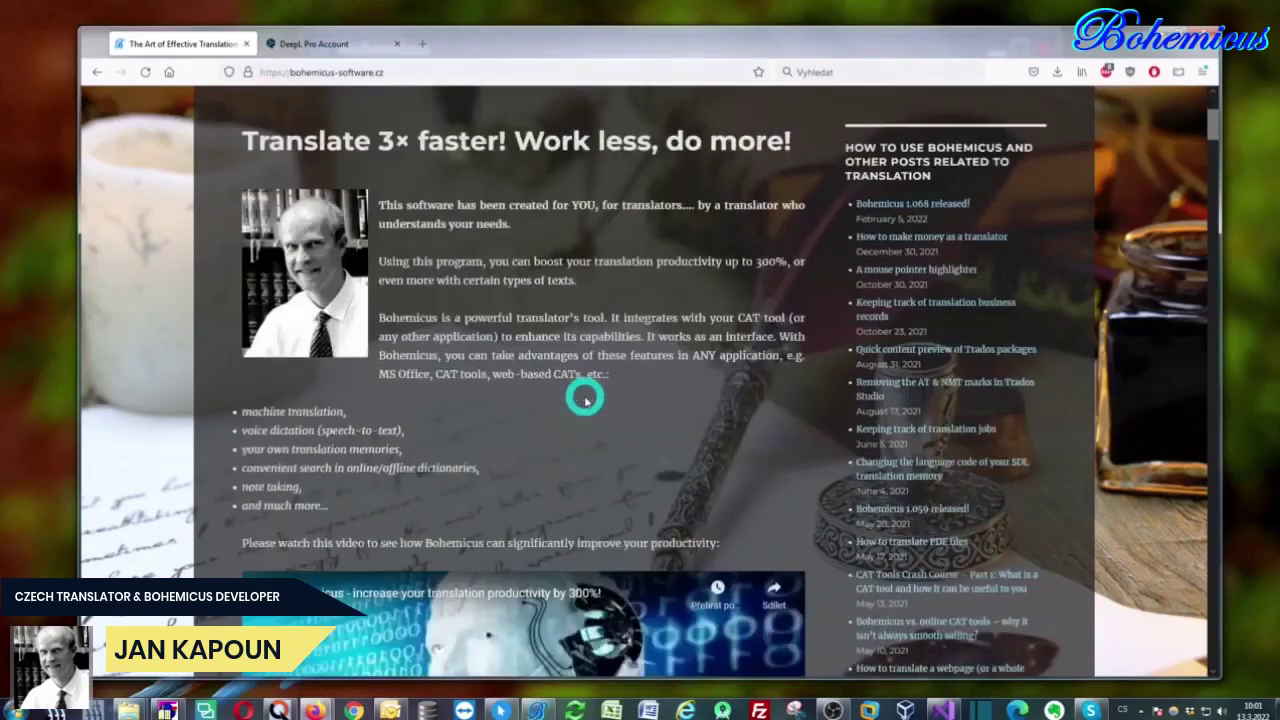
scroll(560, 430, down, 10)
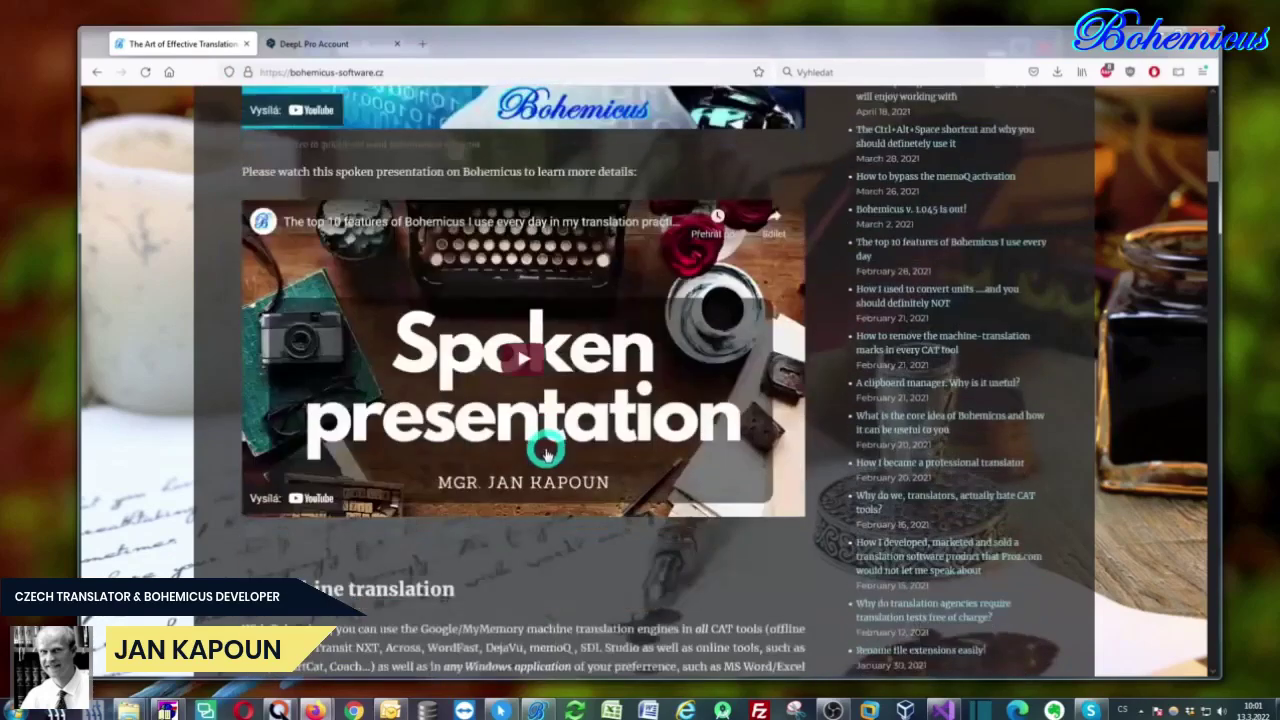
scroll(546, 453, down, 5)
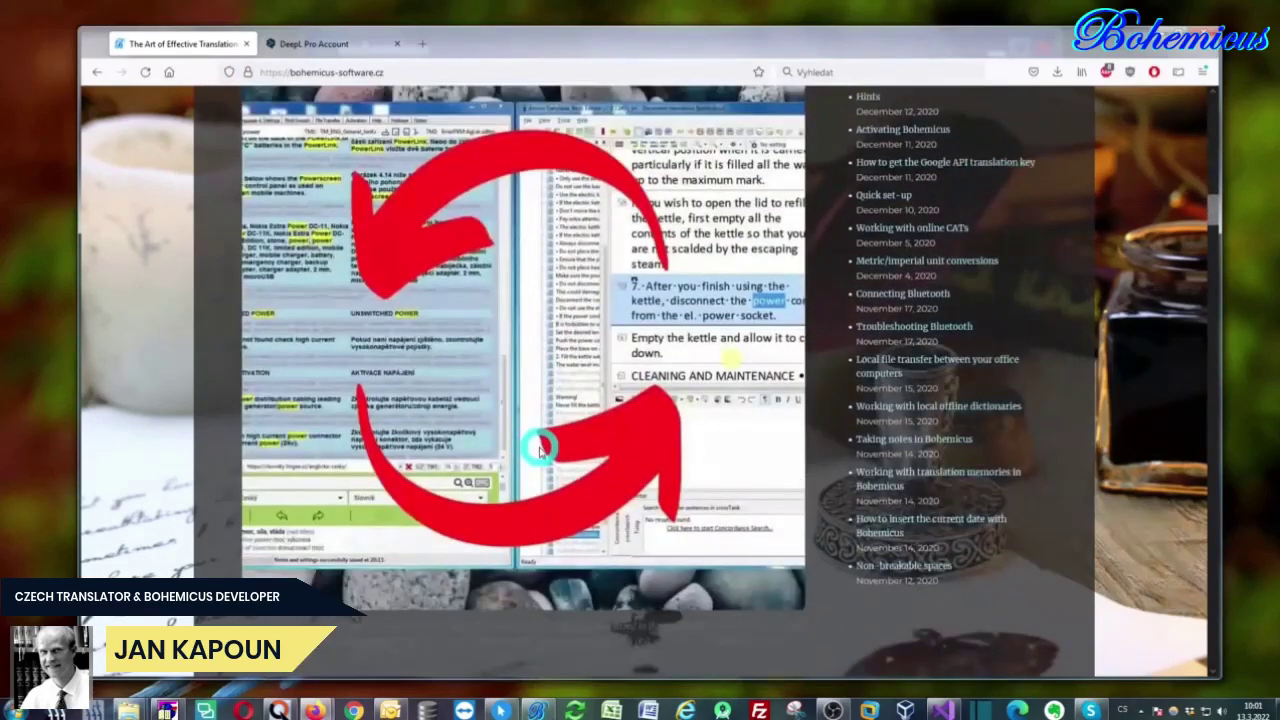
scroll(470, 418, down, 3)
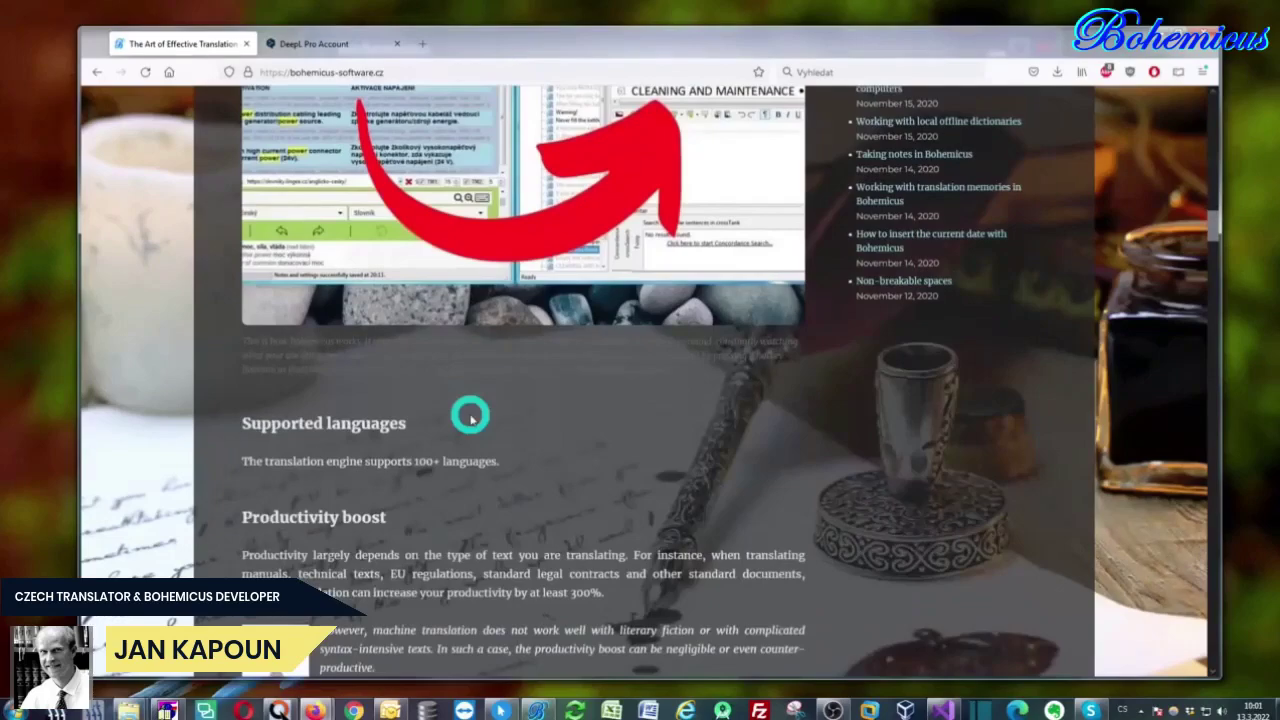
scroll(470, 418, up, 12)
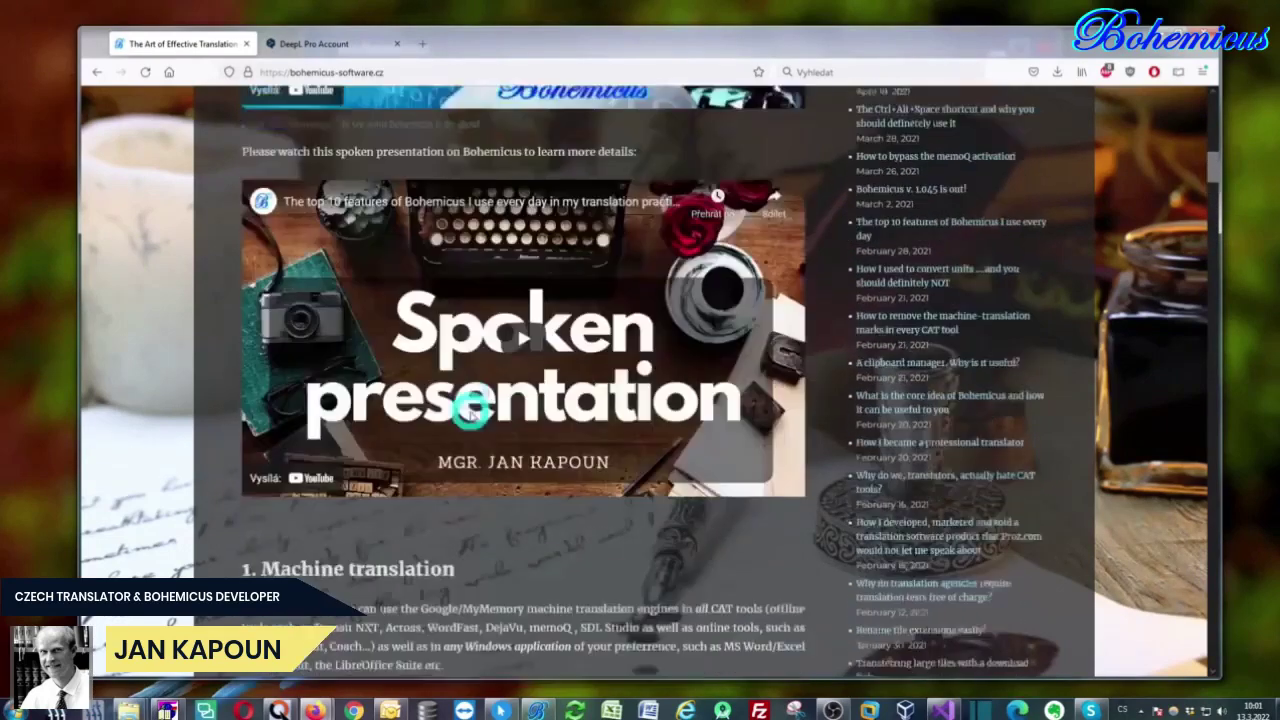
scroll(470, 412, up, 9)
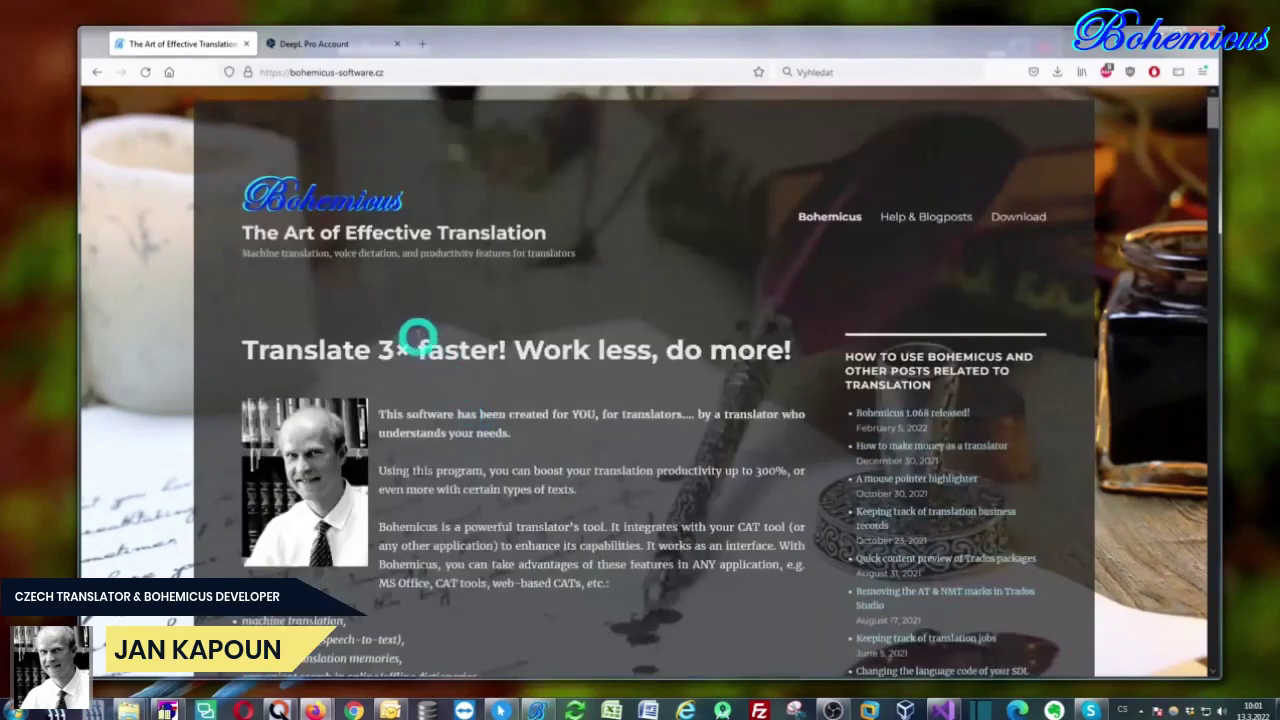